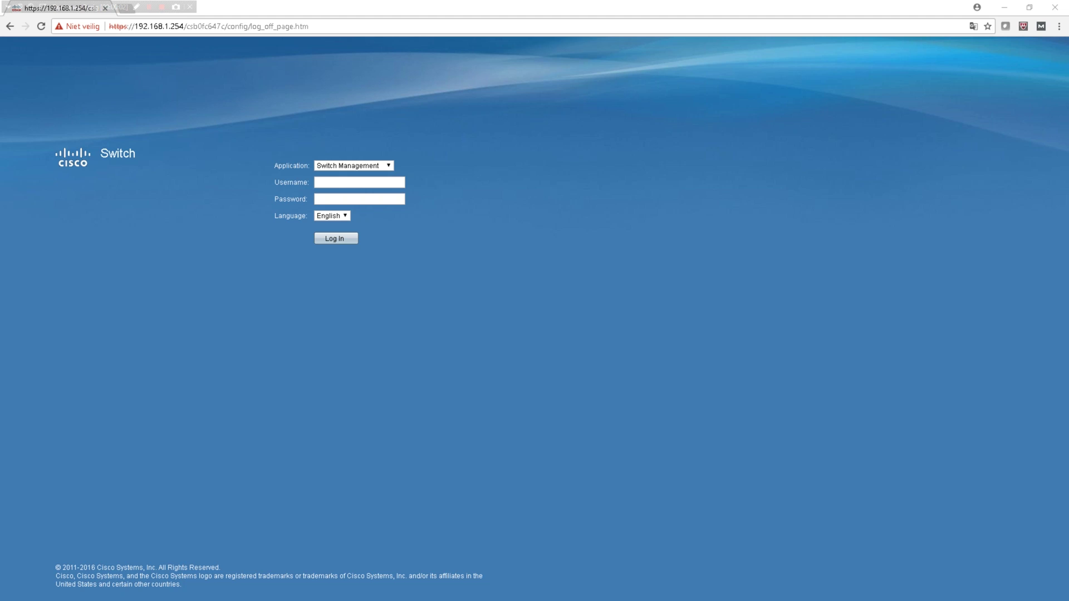
Step: Select the switch's full IP address in the browser's address bar
left_click(325, 167)
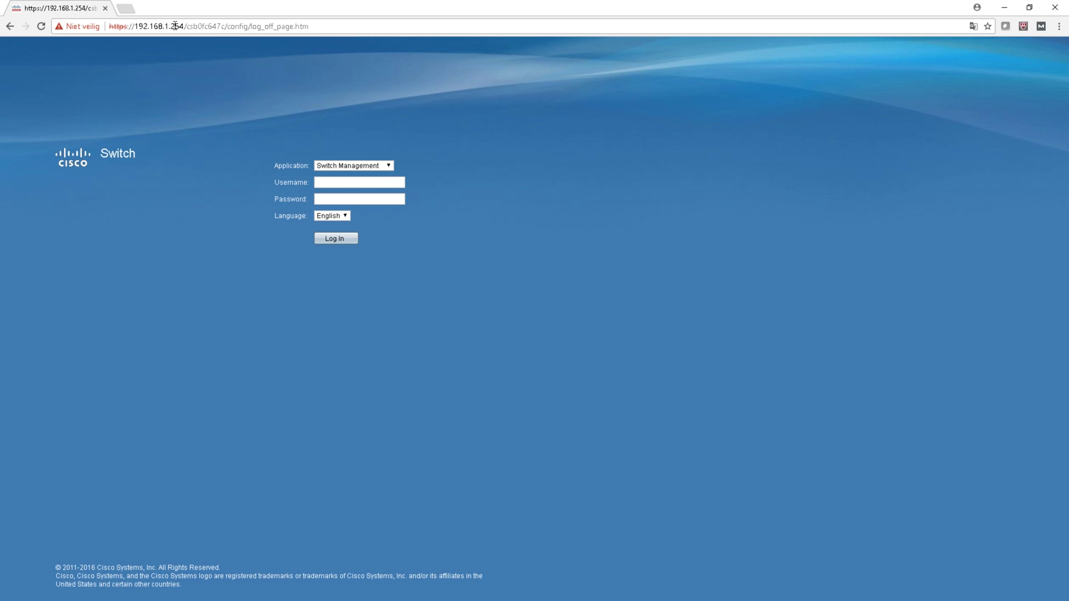
left_click_drag(187, 26, 112, 27)
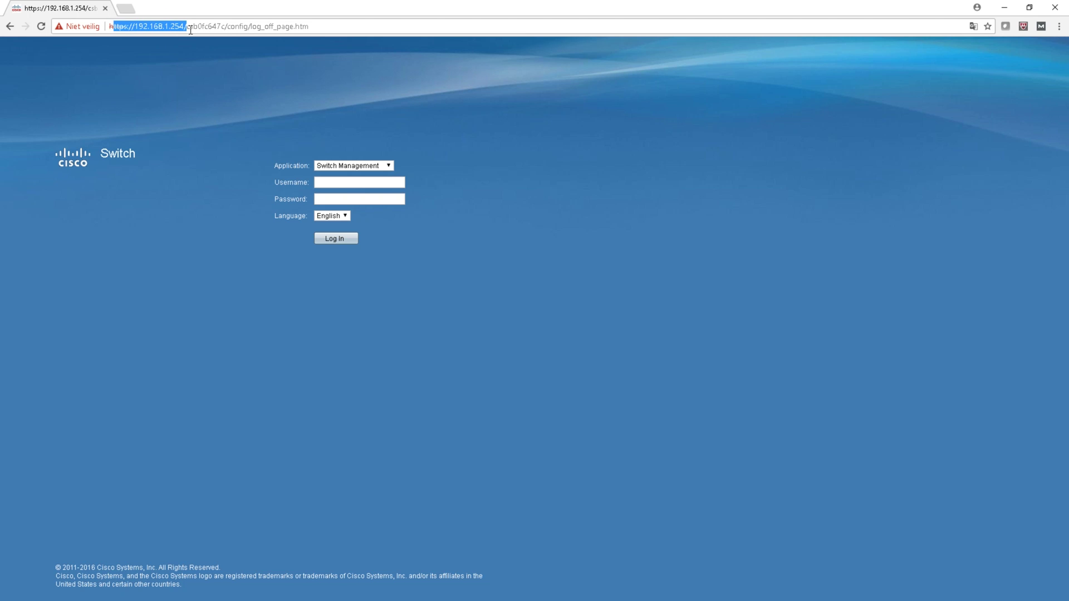
key("Right")
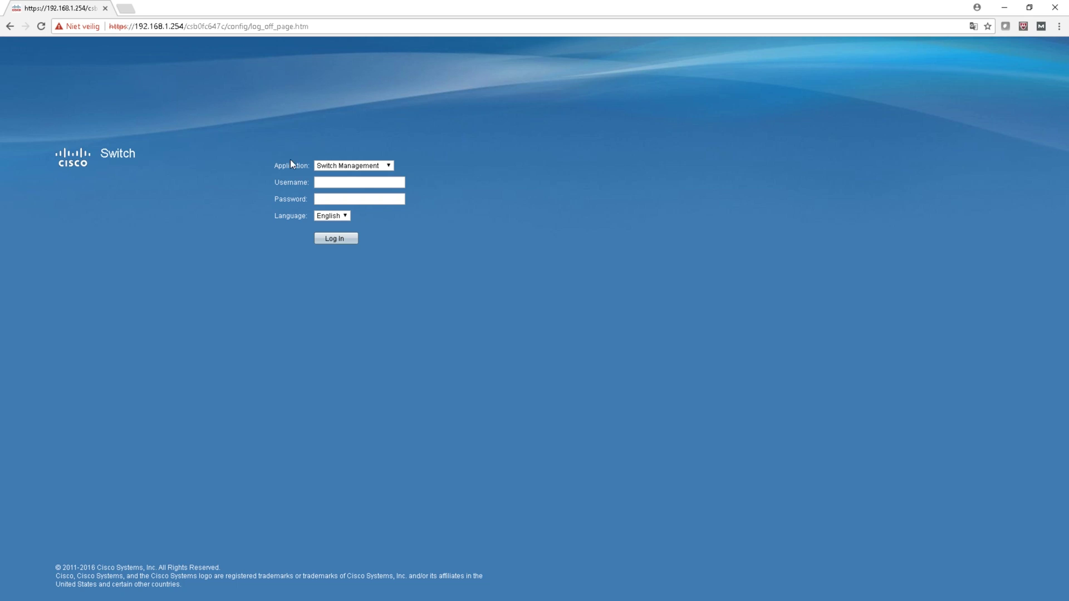
Step: Keep Switch Management as the application and log in with the admin username and password
left_click(384, 166)
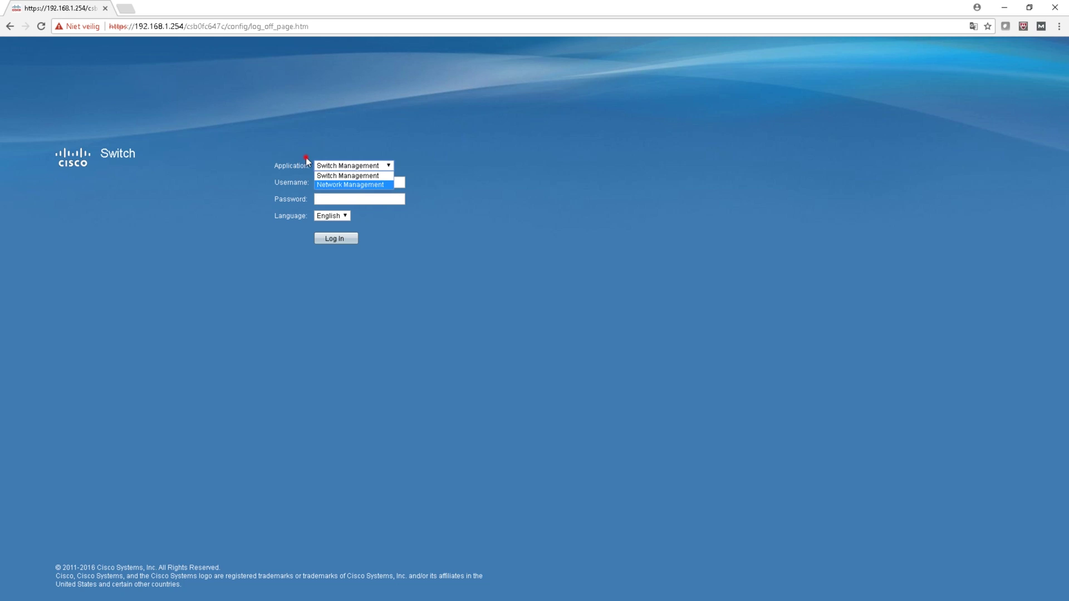
left_click(346, 191)
left_click(351, 180)
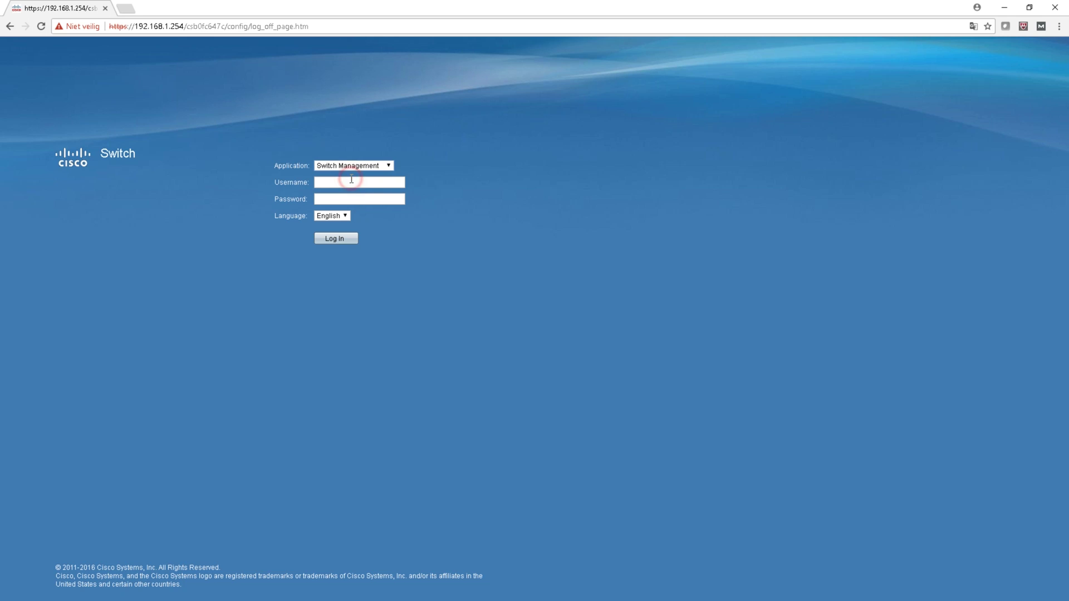
type("cisco")
key("Tab")
type("cisco")
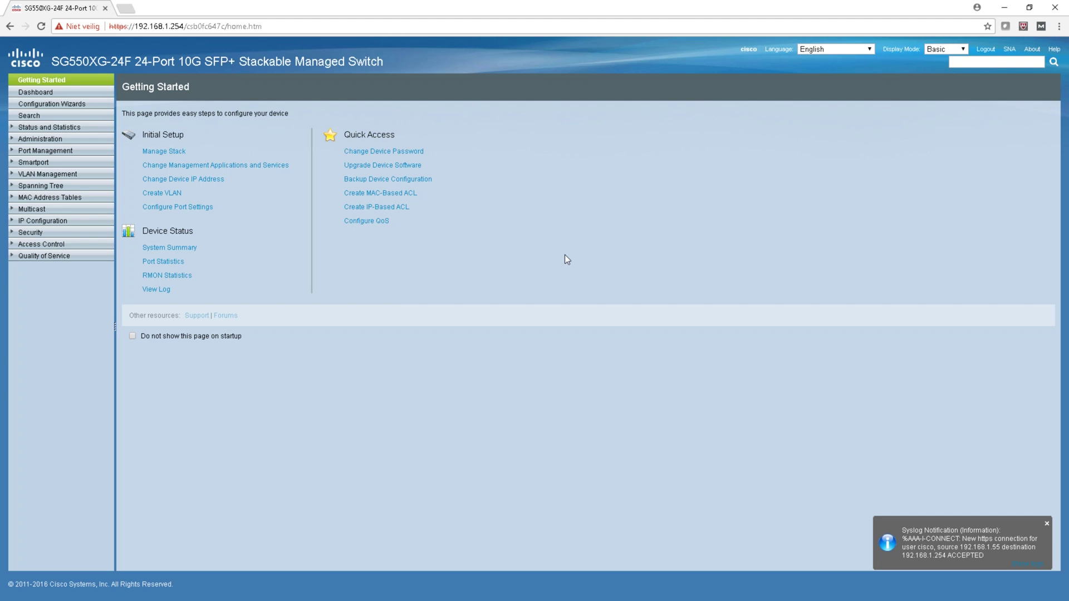
Step: Open the Dashboard and change the Display Mode from Basic to Advanced
left_click(61, 93)
left_click(71, 118)
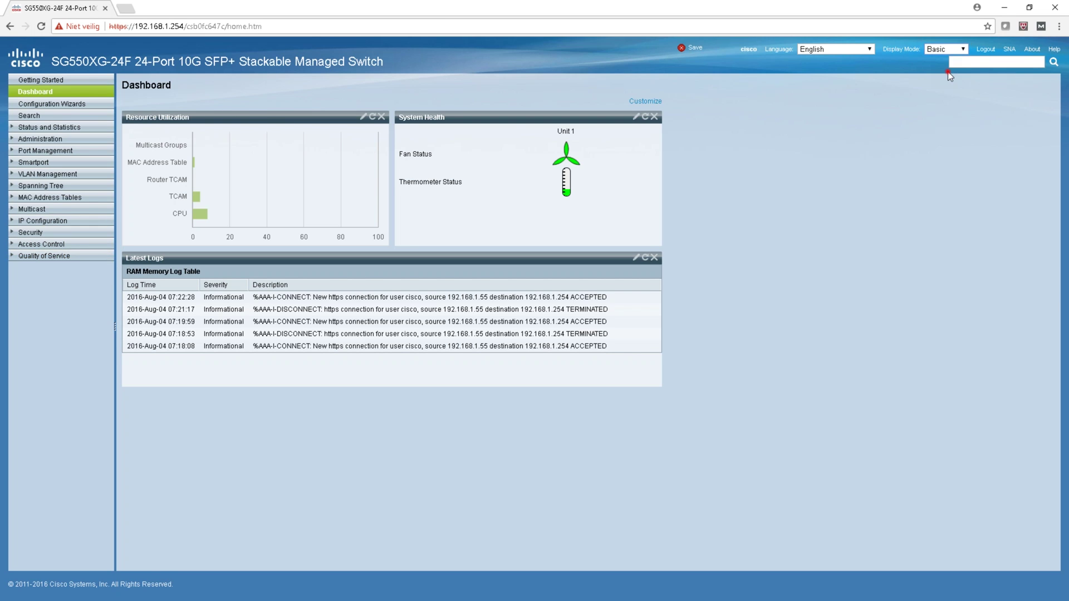
left_click(946, 49)
key("Return")
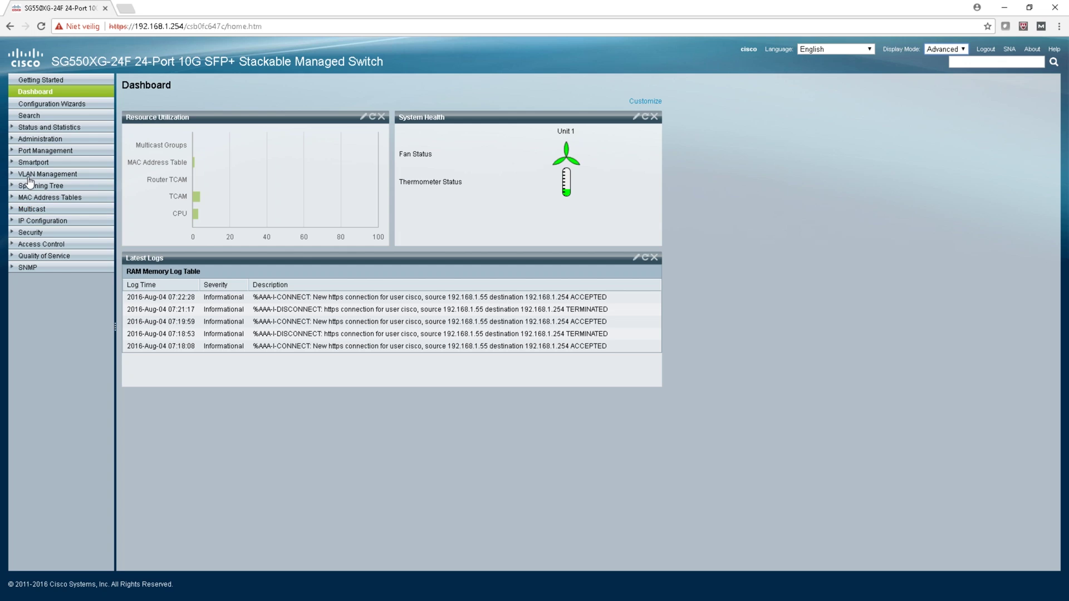
Step: Open VLAN Management and view the Smartport Properties page
left_click(47, 173)
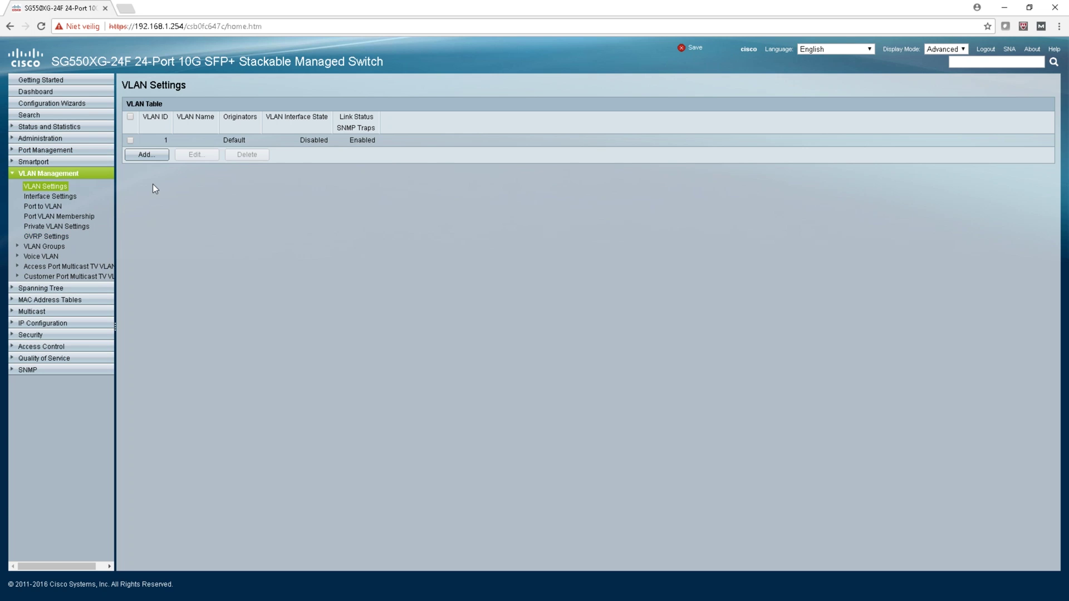
left_click(34, 161)
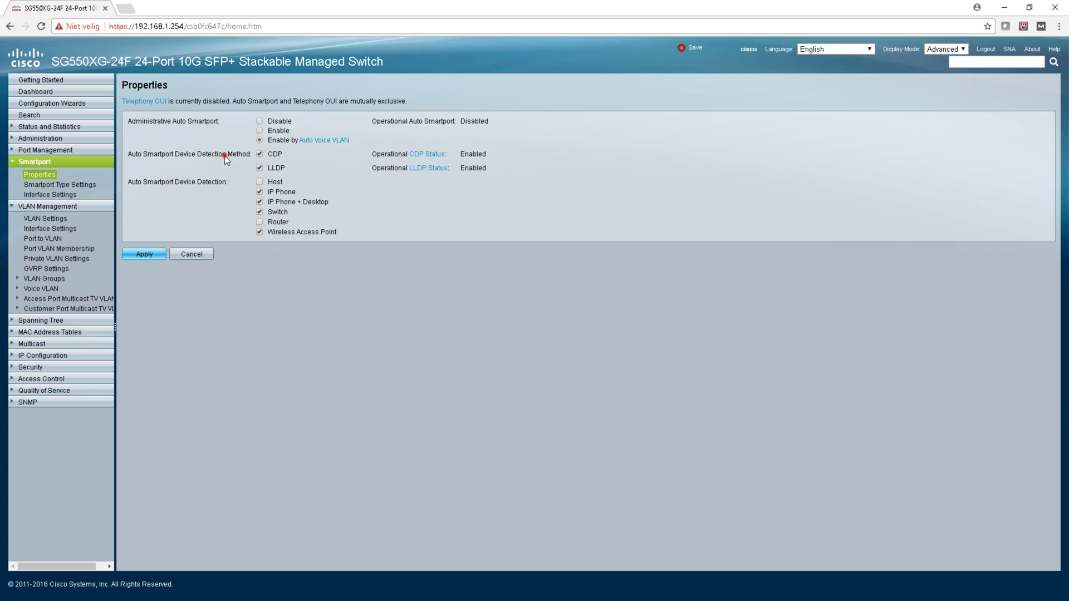
left_click_drag(219, 155, 179, 155)
left_click(240, 243)
Step: Enable Auto Smartport detection of Host devices, then open Administration's System Settings
left_click(269, 181)
left_click(269, 182)
left_click(48, 140)
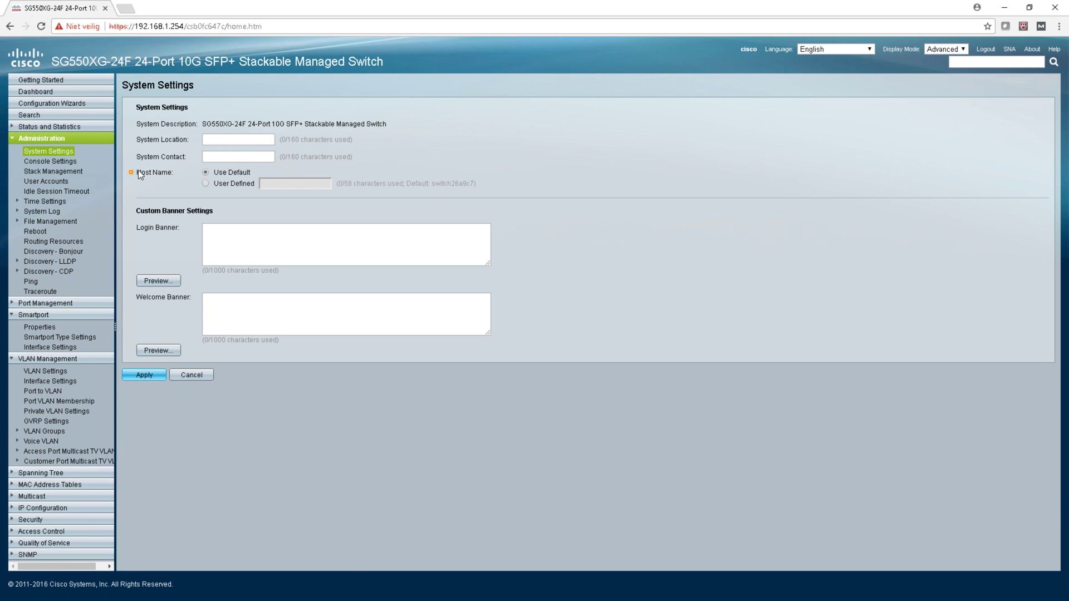
Step: View the Console Settings, LLDP and CDP discovery pages, and Spanning Tree global settings
left_click(50, 161)
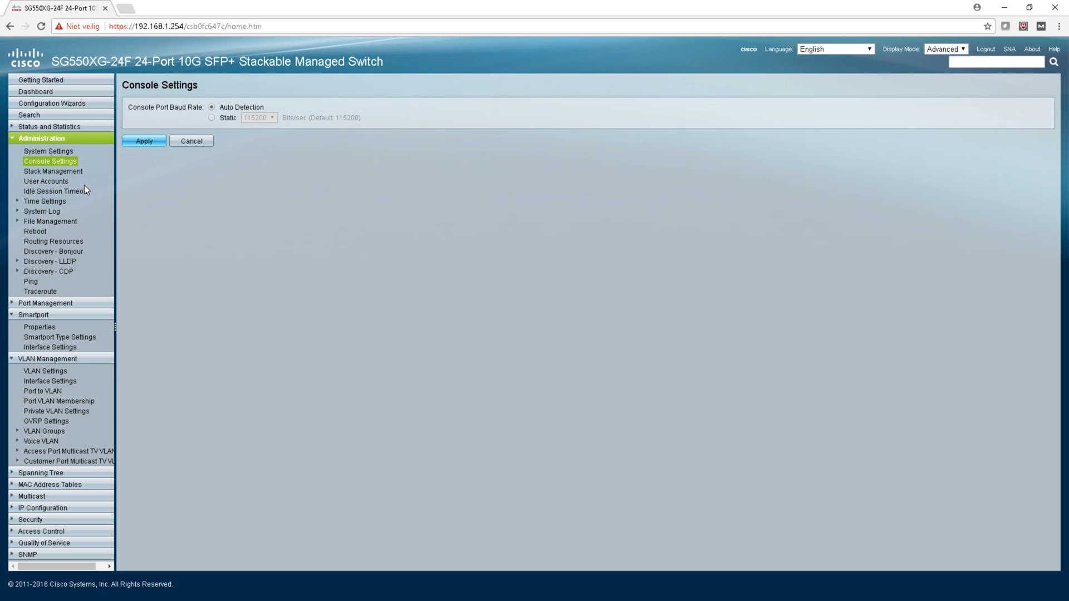
left_click(57, 263)
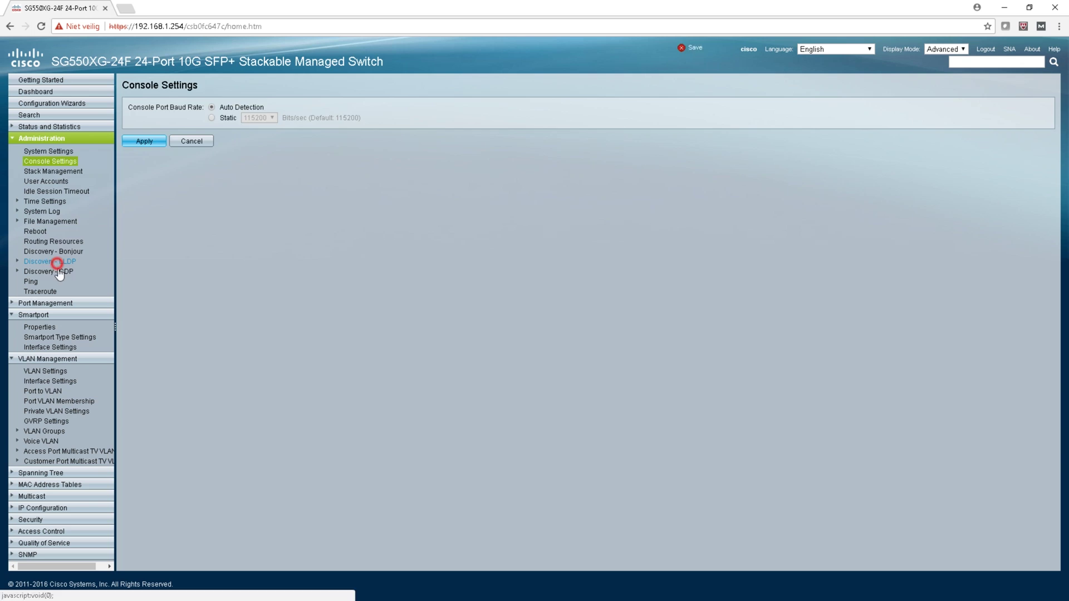
left_click(51, 273)
left_click(246, 220)
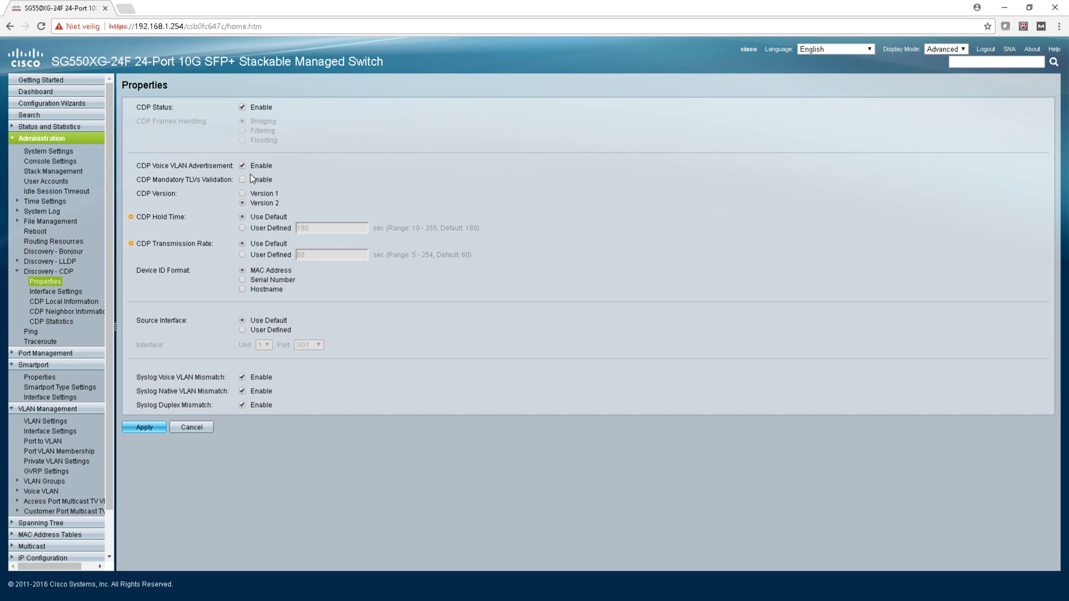
left_click(22, 261)
left_click(46, 347)
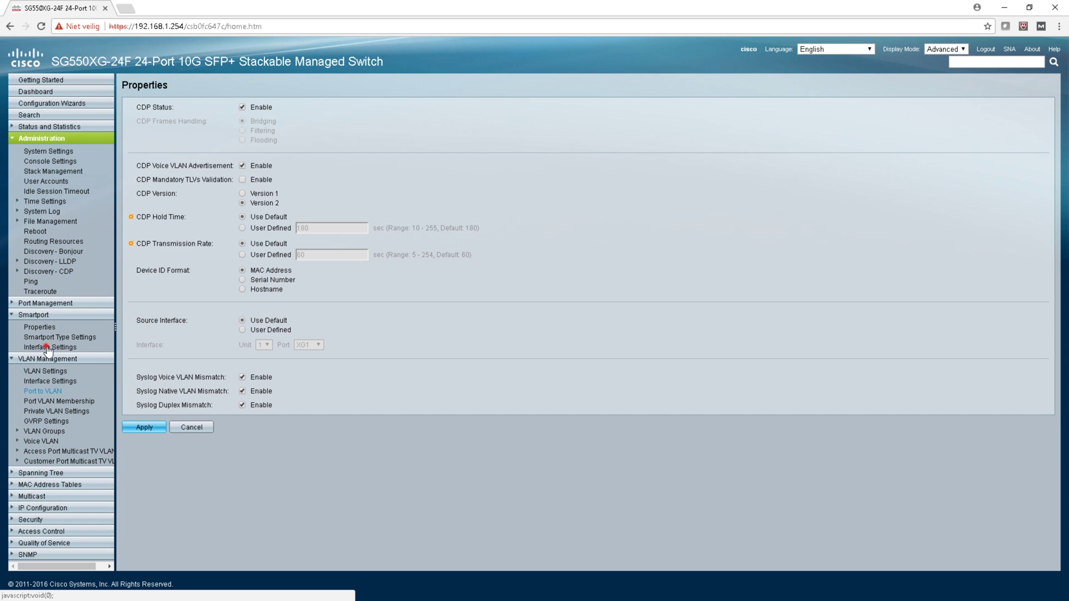
left_click(85, 363)
left_click(88, 370)
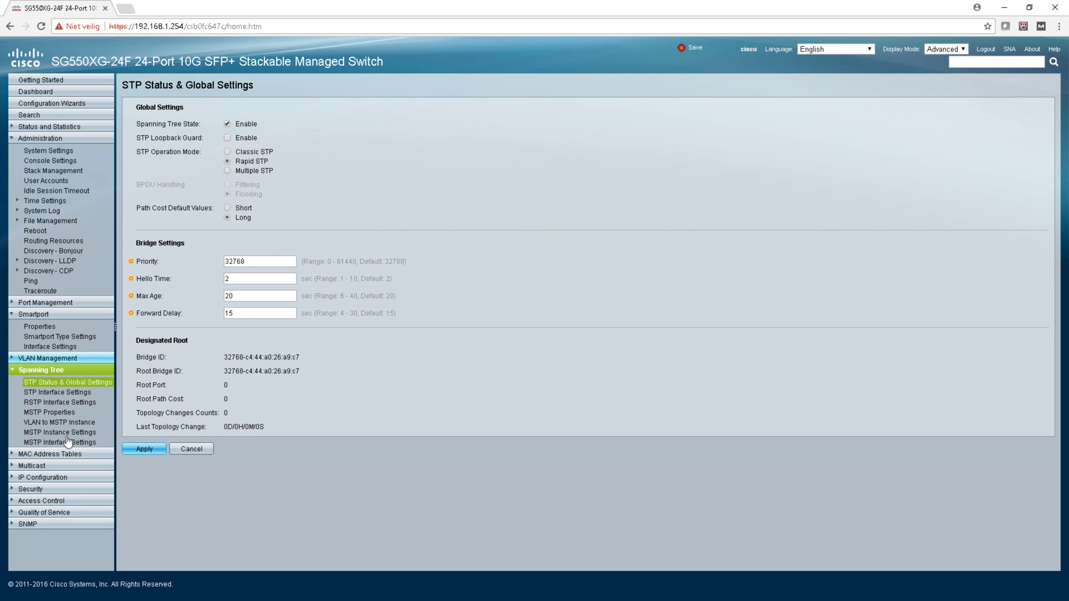
Step: View Multicast, static MAC Address Table, TACACS+ and QoS pages, ending at Stack Management
left_click(63, 382)
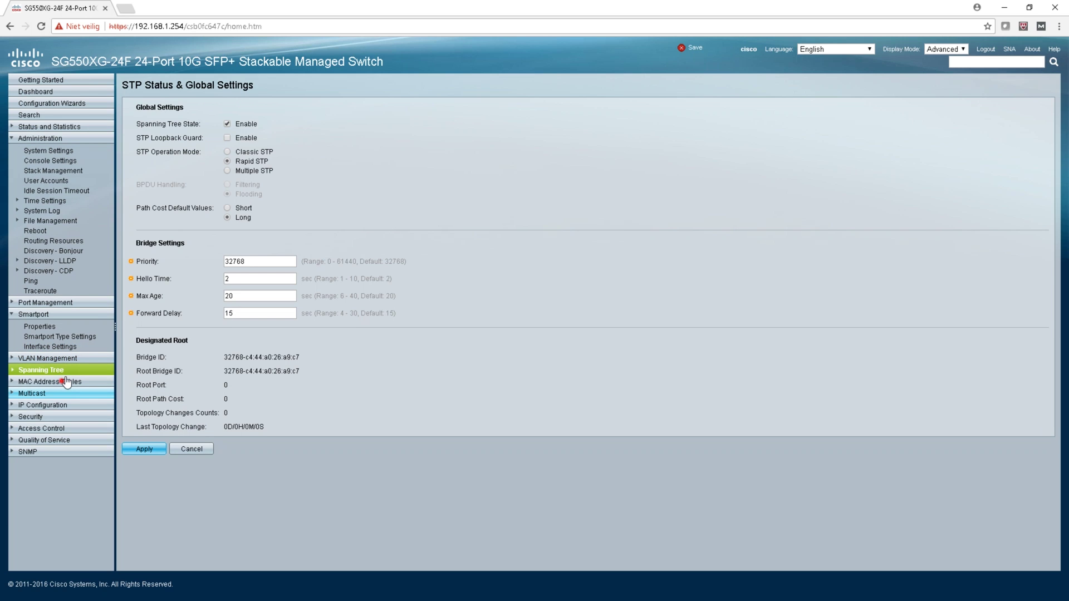
left_click(70, 393)
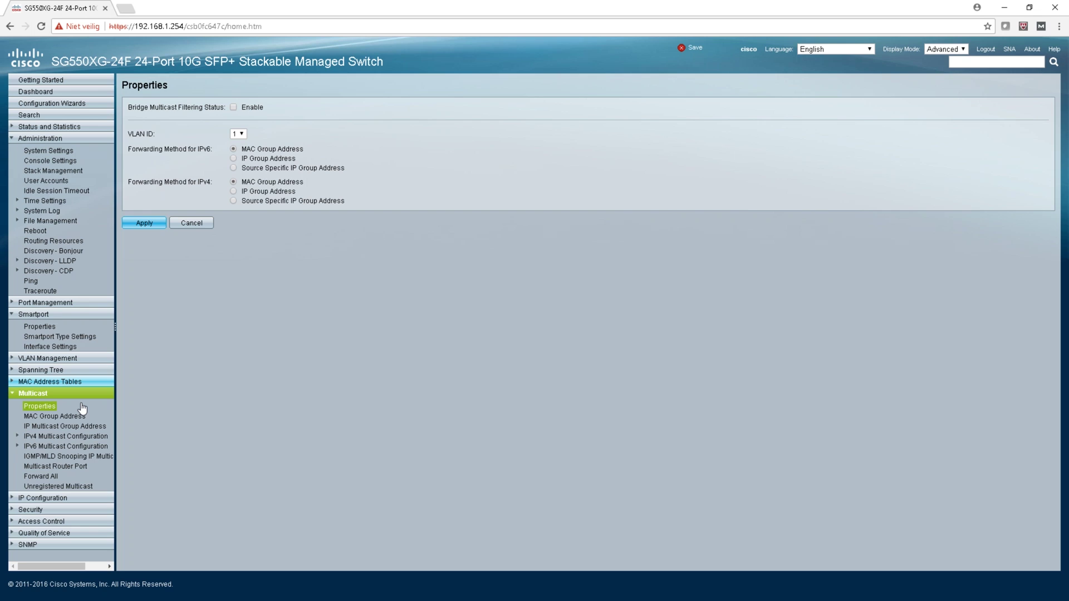
left_click(50, 381)
scroll(61, 545, "down", 1)
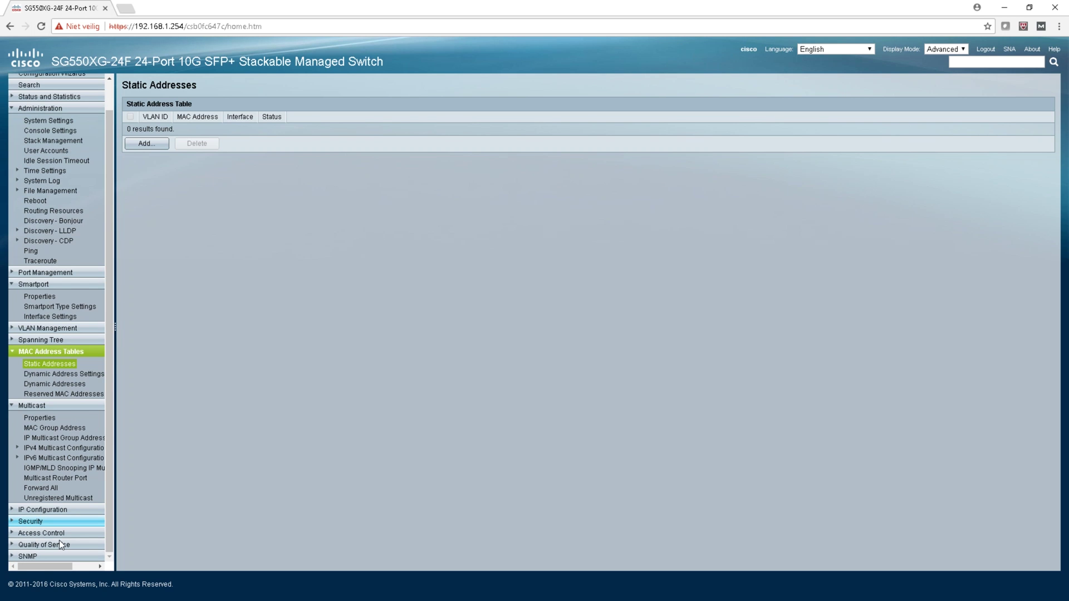
left_click(33, 521)
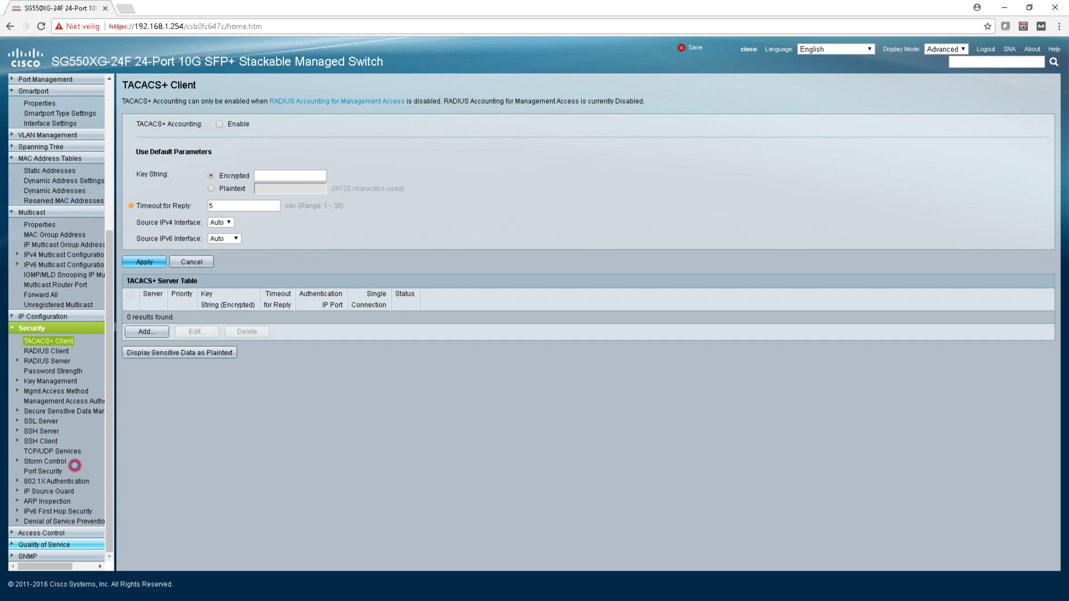
left_click(45, 545)
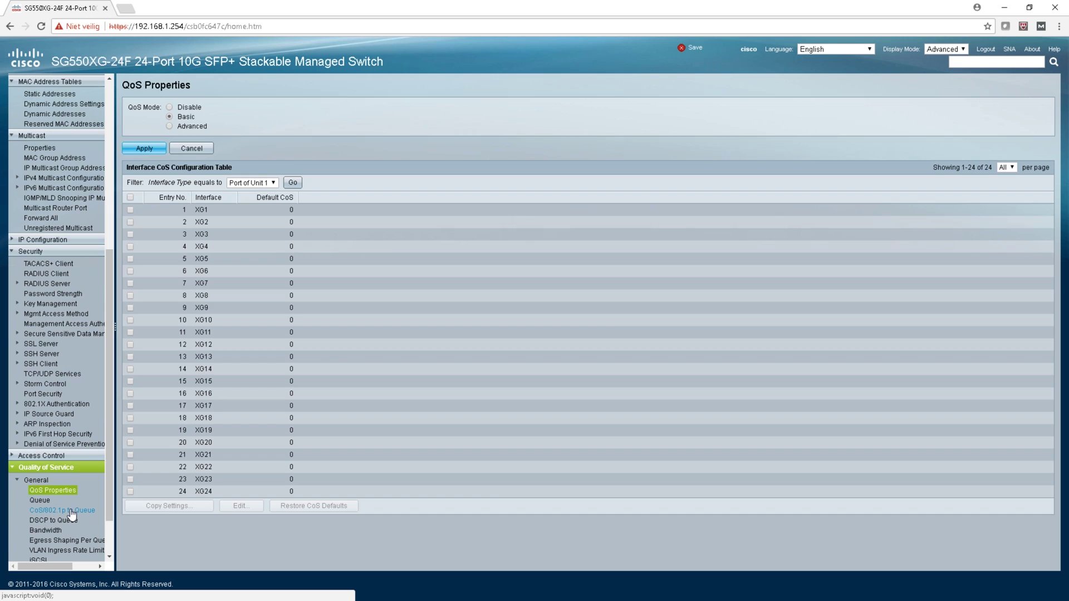
scroll(71, 513, "up", 10)
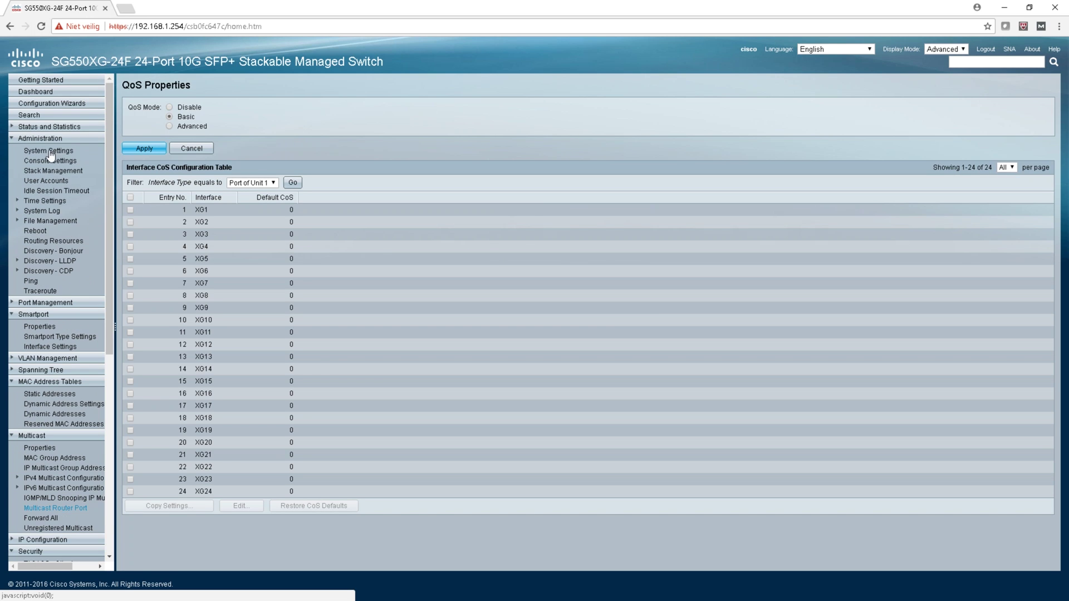
left_click(58, 151)
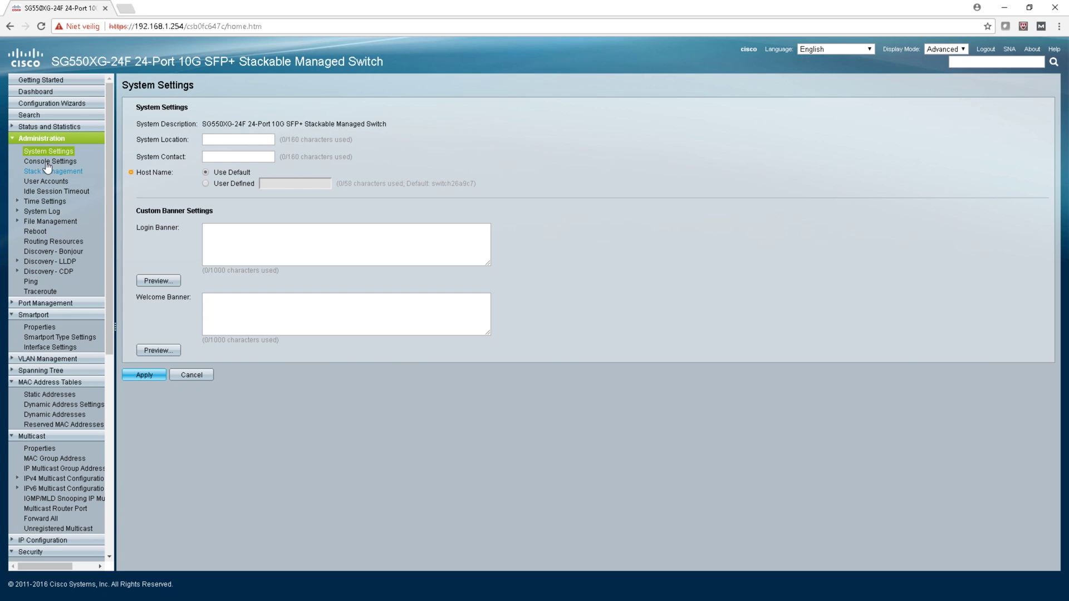
left_click(47, 170)
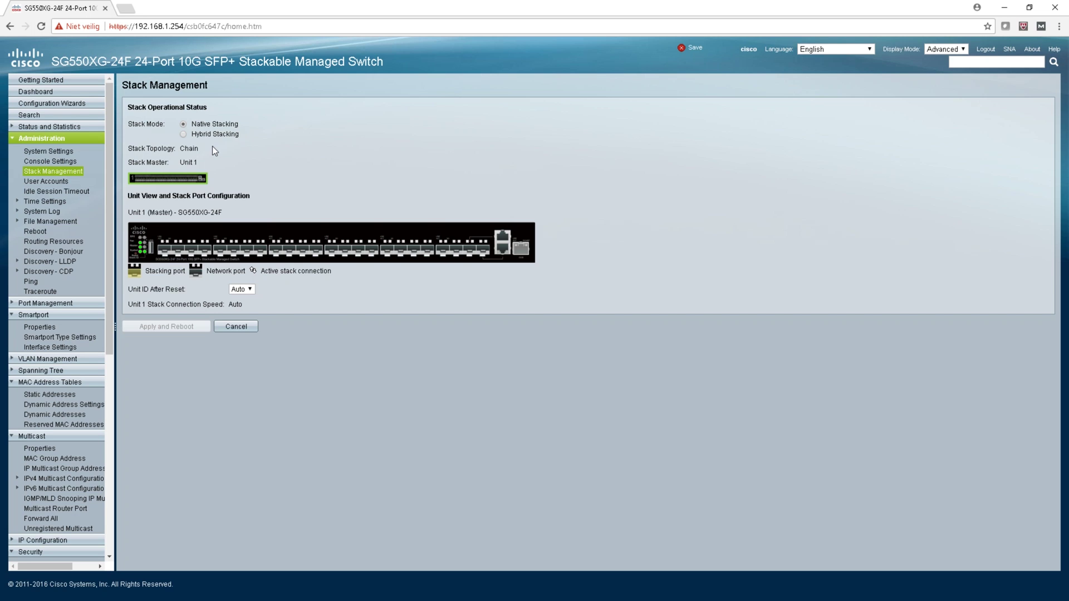
Step: Set the stack mode to Hybrid Stacking on the Stack Management page
left_click(183, 134)
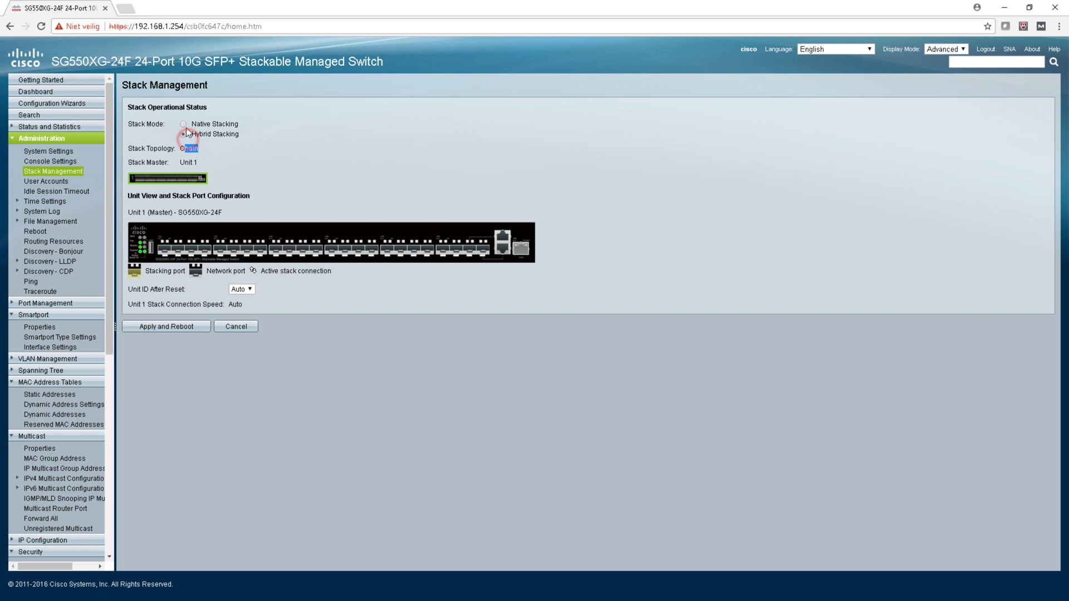
left_click(183, 125)
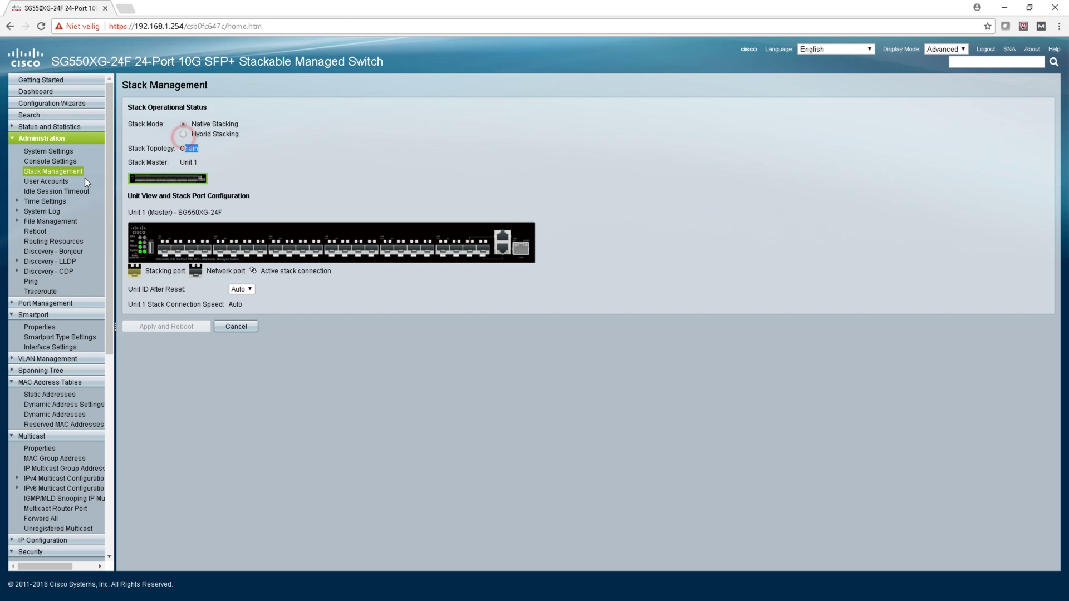
left_click(53, 241)
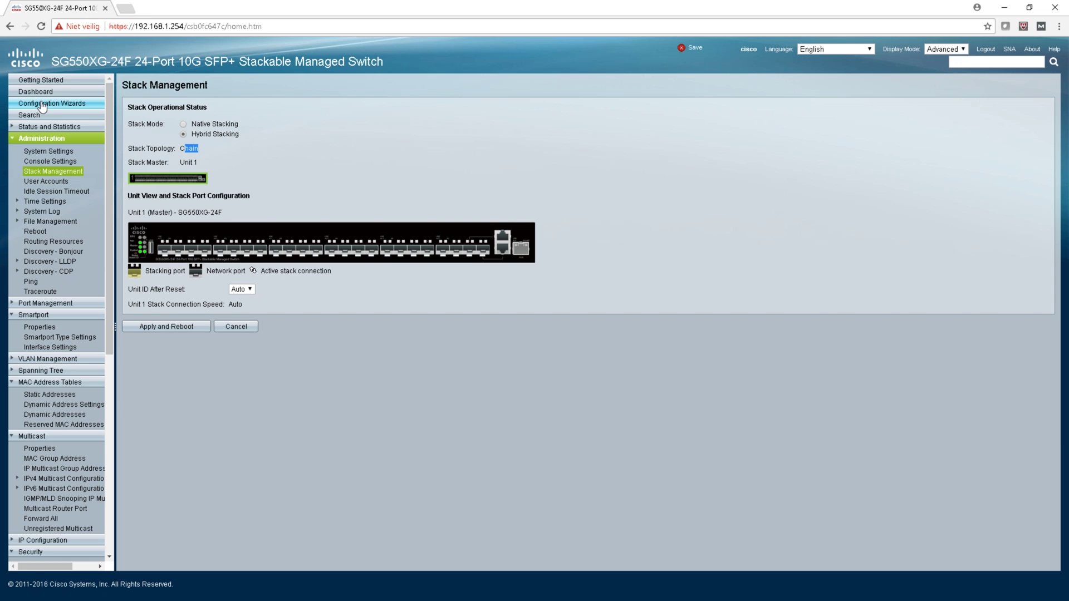
Step: Expand Storm Control under Security to show its Settings and Statistics pages
scroll(64, 356, "down", 5)
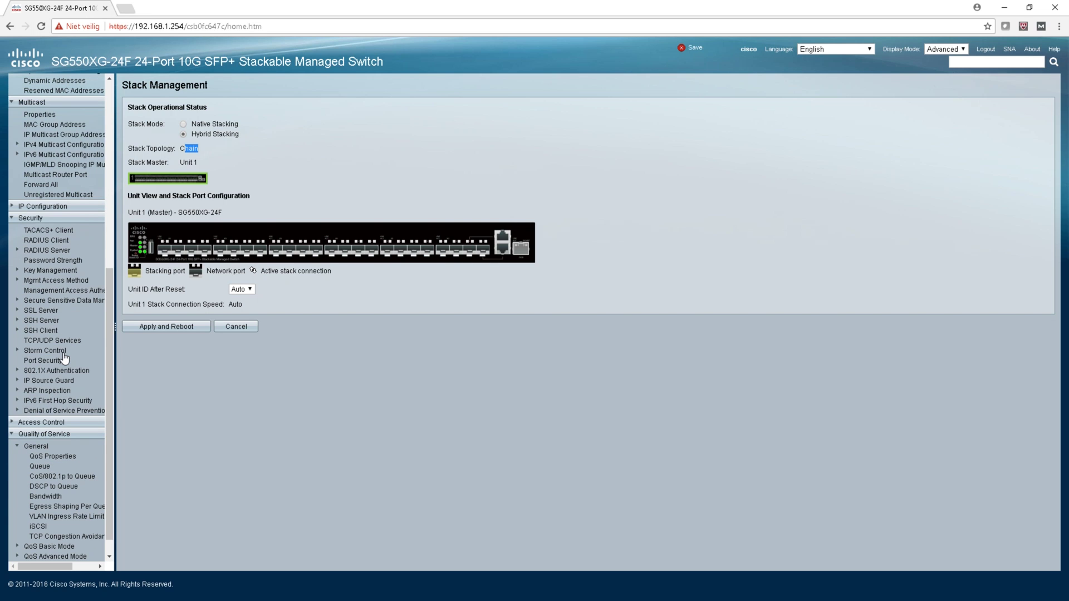
scroll(50, 415, "up", 2)
left_click(48, 412)
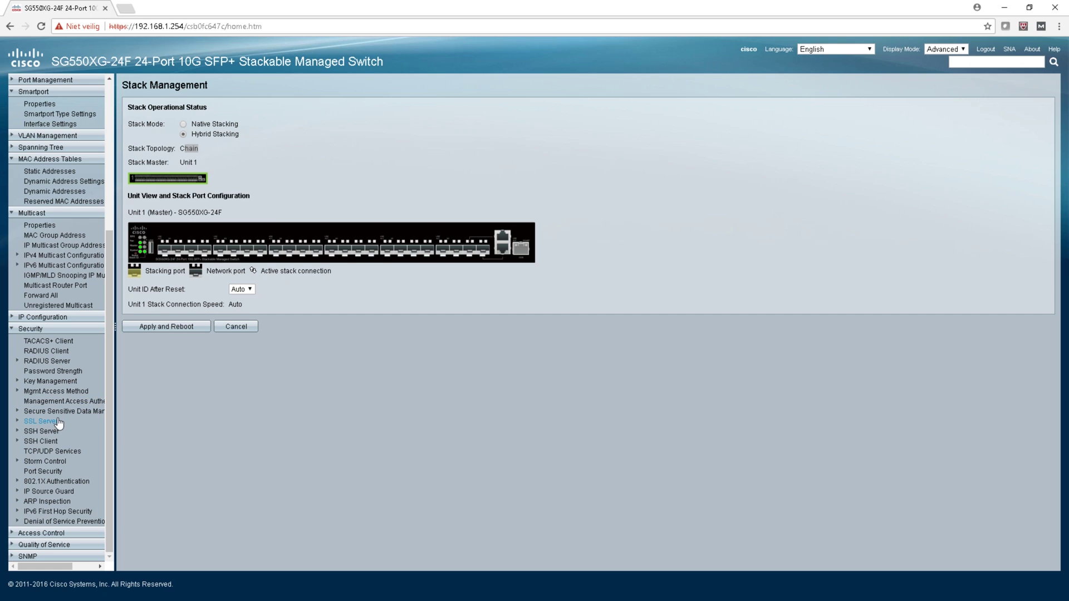
left_click(64, 460)
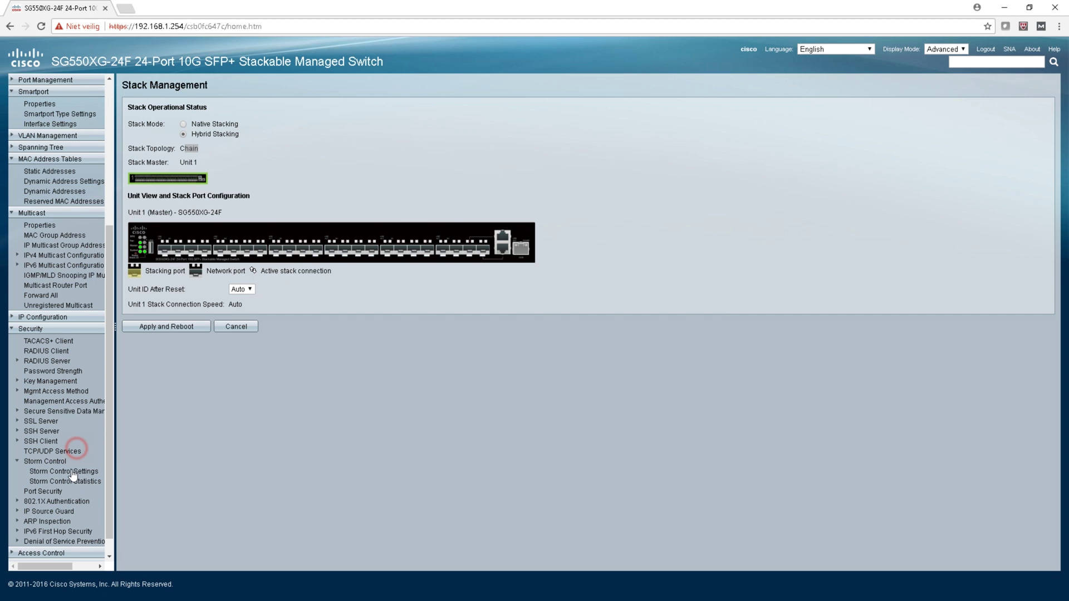
Step: View Storm Control Settings, then QoS Properties with Basic mode and every port's default CoS 0
left_click(71, 472)
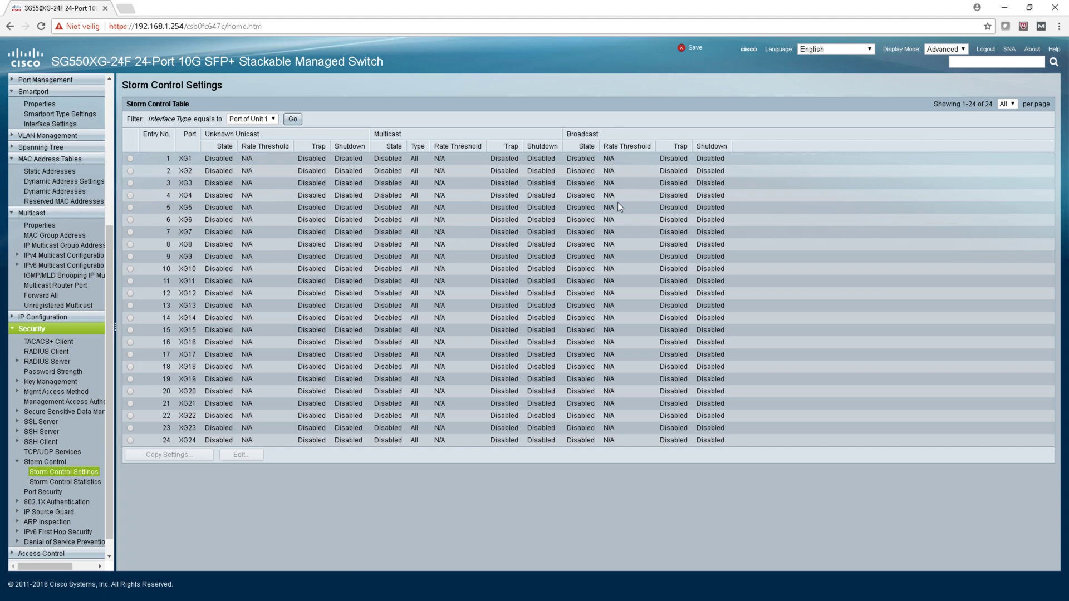
left_click(61, 478)
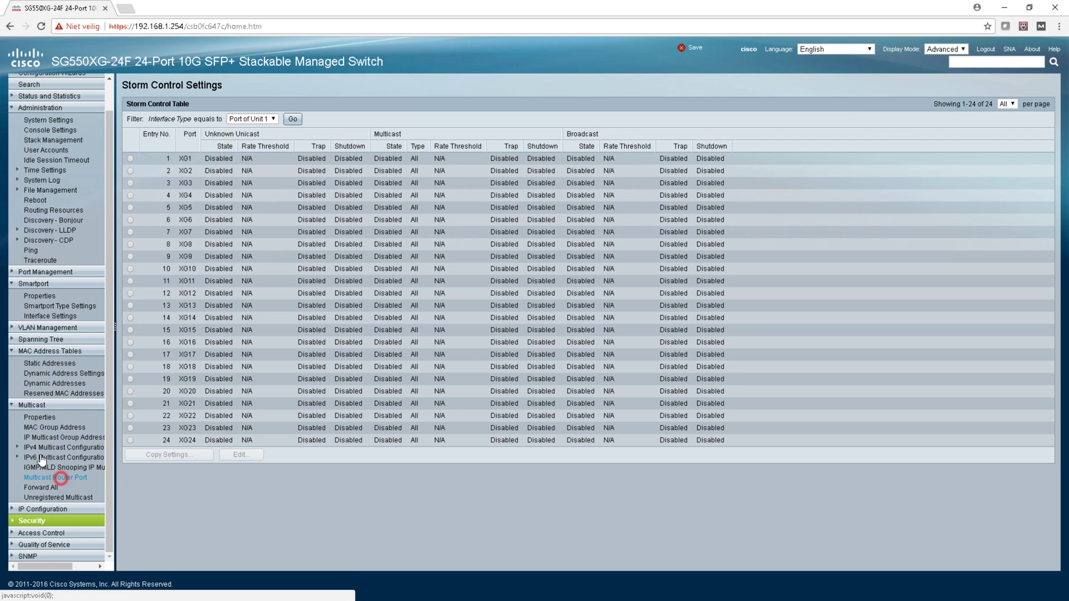
left_click(43, 483)
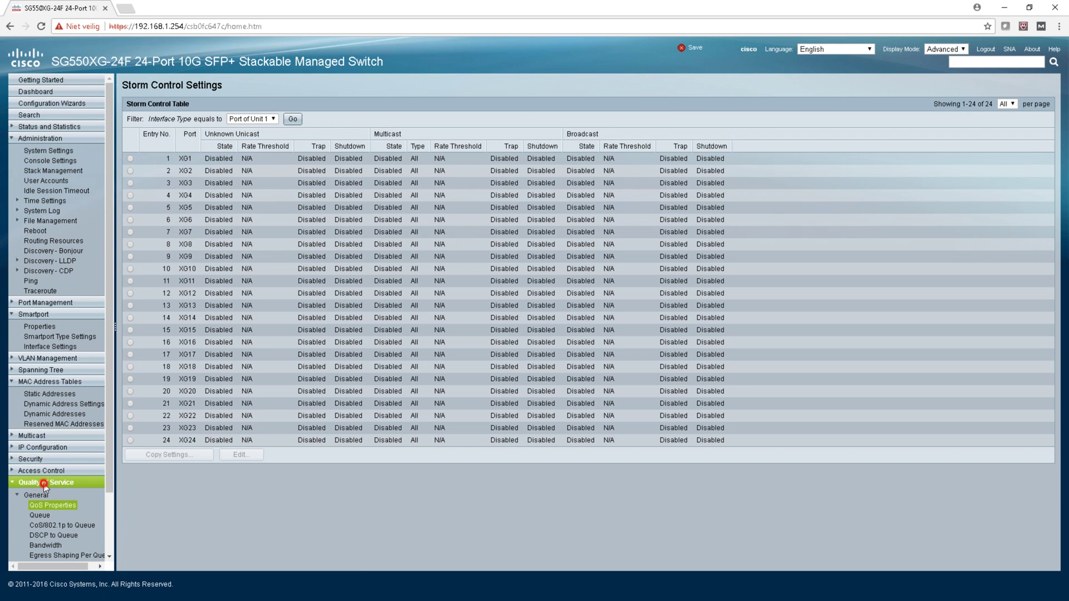
left_click(74, 516)
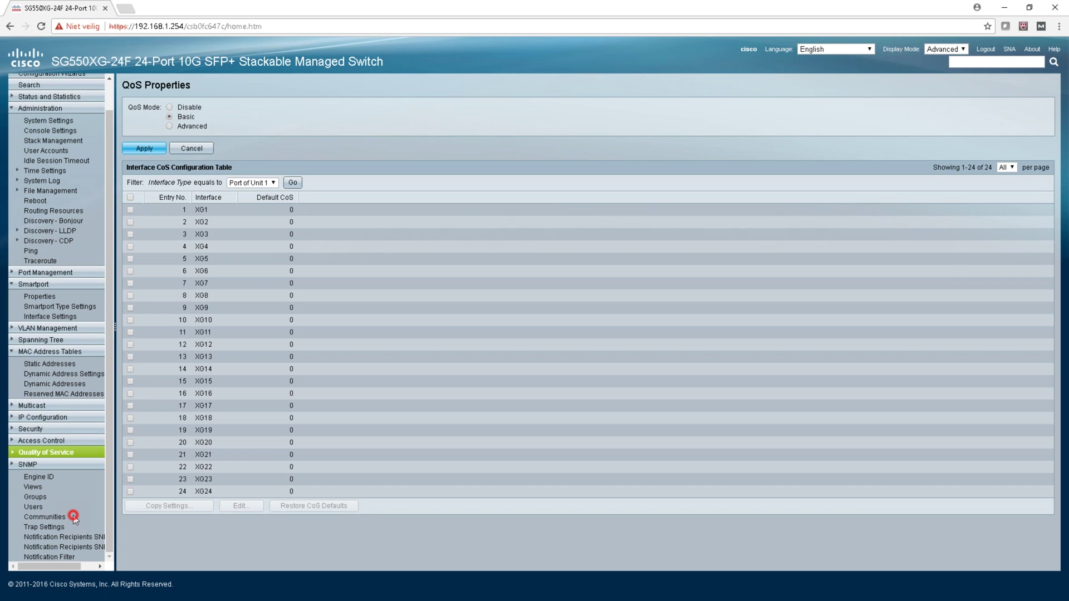
left_click(46, 353)
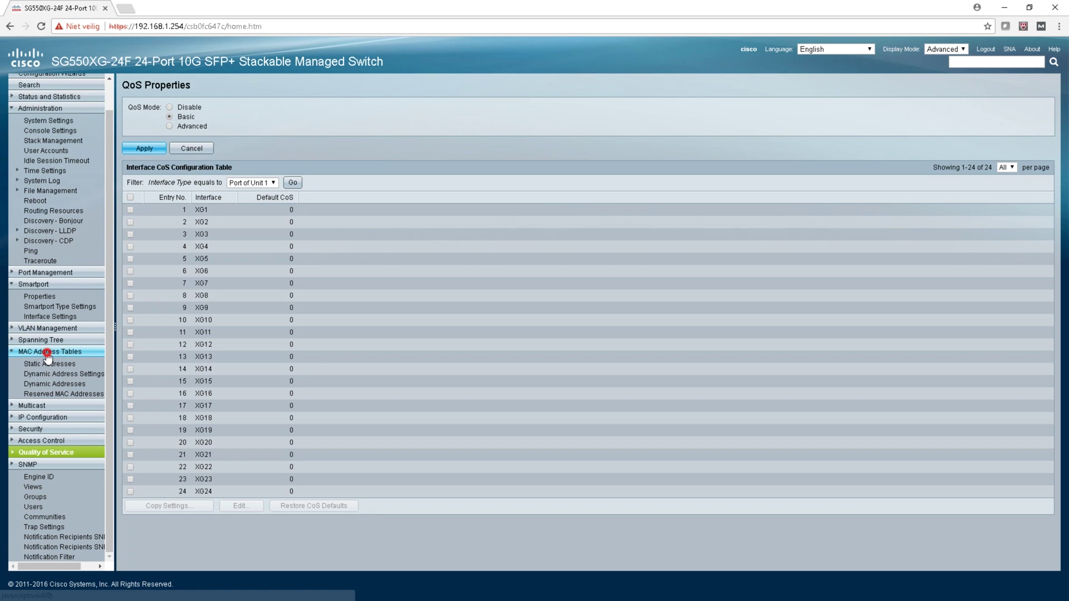
left_click(46, 353)
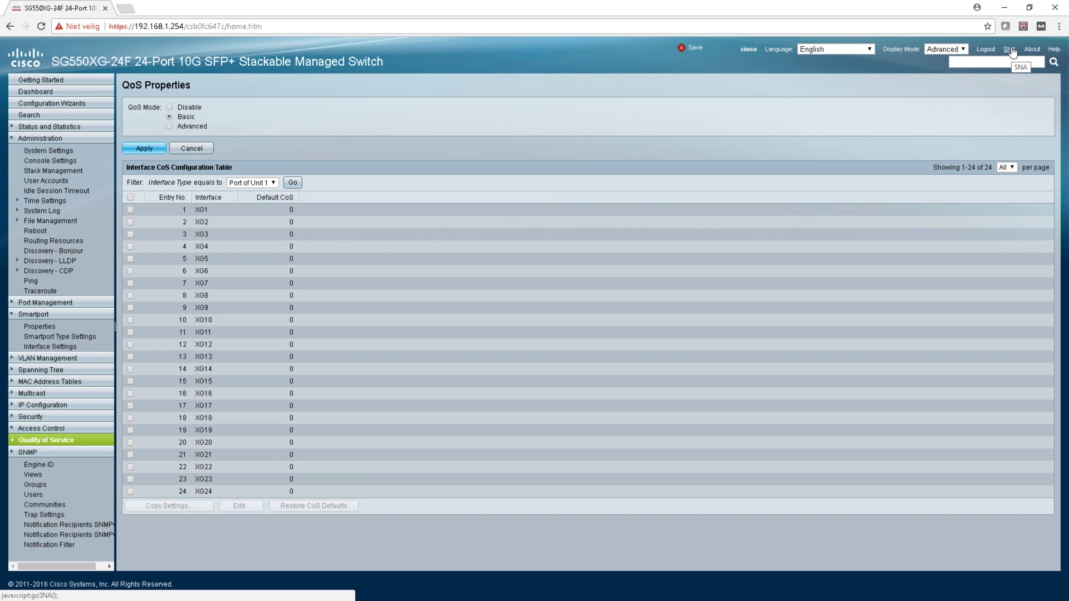
Step: Switch to SNA and log in to see switch26a9c7 at 192.168.1.254
left_click(1012, 50)
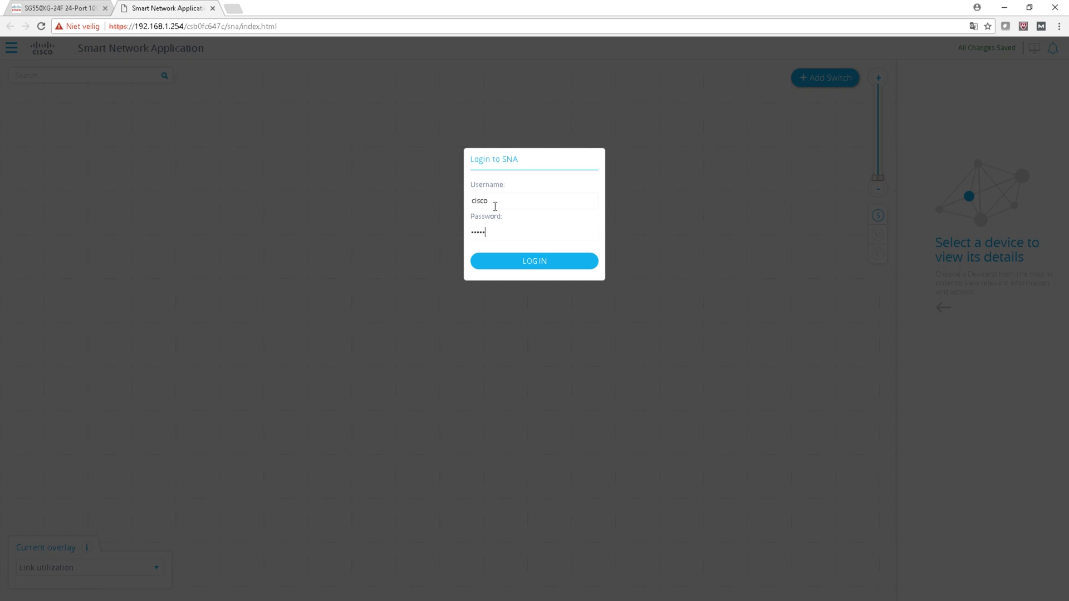
left_click(534, 261)
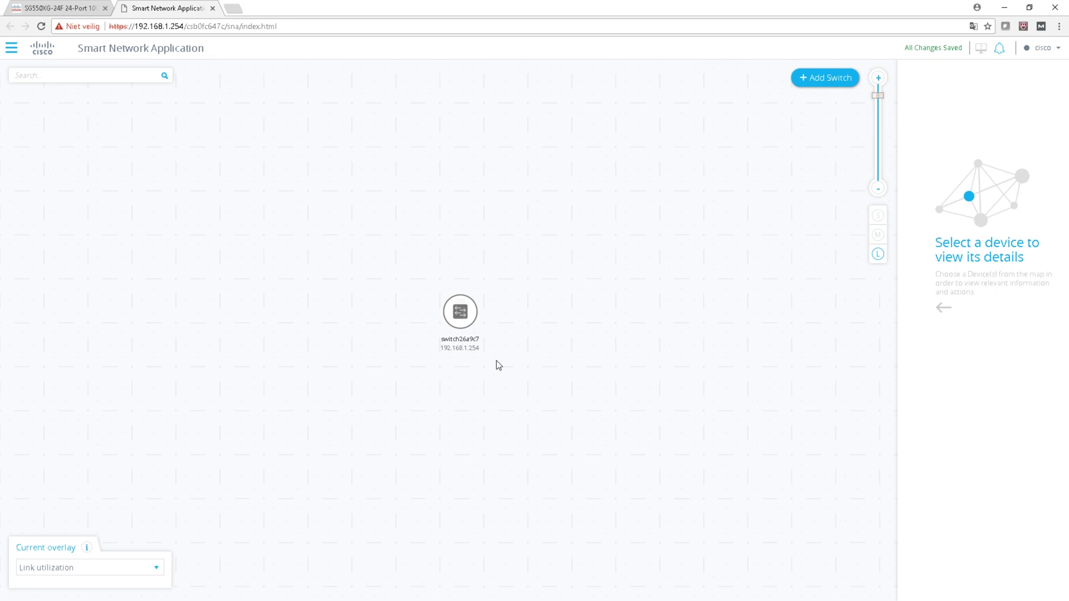
mouse_move(477, 314)
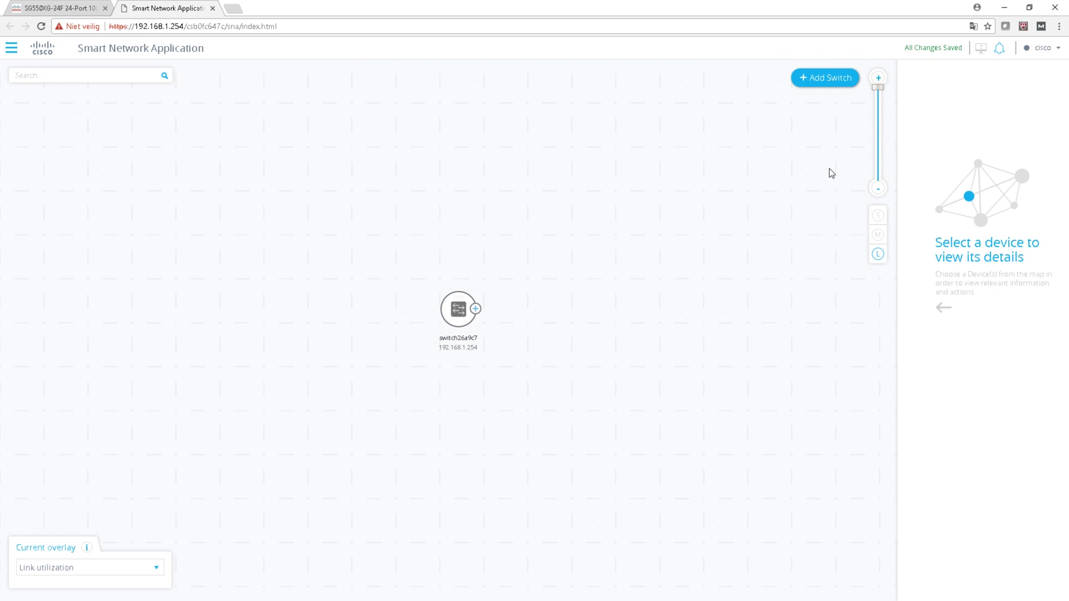
Step: Open switch26a9c7's device details and show the devices connected to it
left_click(825, 77)
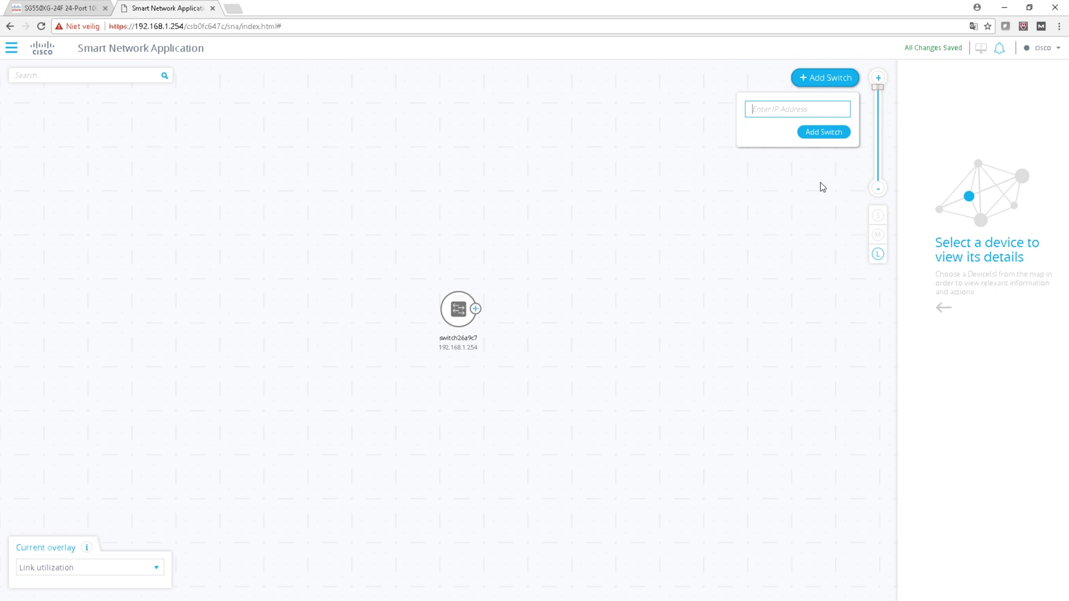
left_click(808, 138)
left_click(489, 310)
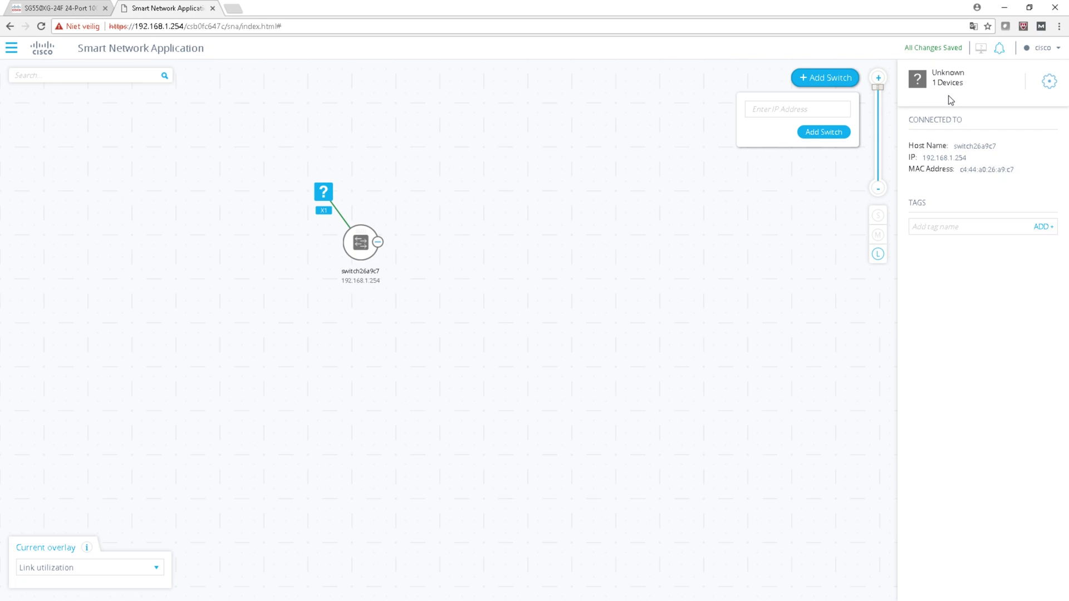
left_click(964, 196)
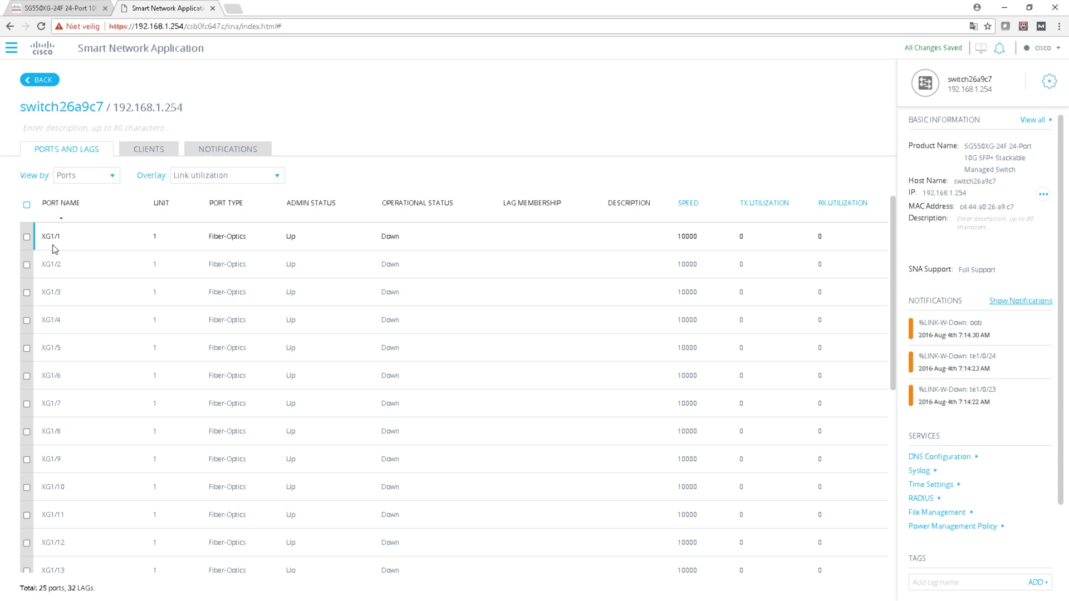
Step: Scroll the Ports and LAGs table to the oob port, then view the notification log
scroll(54, 249, "down", 1)
left_click(213, 178)
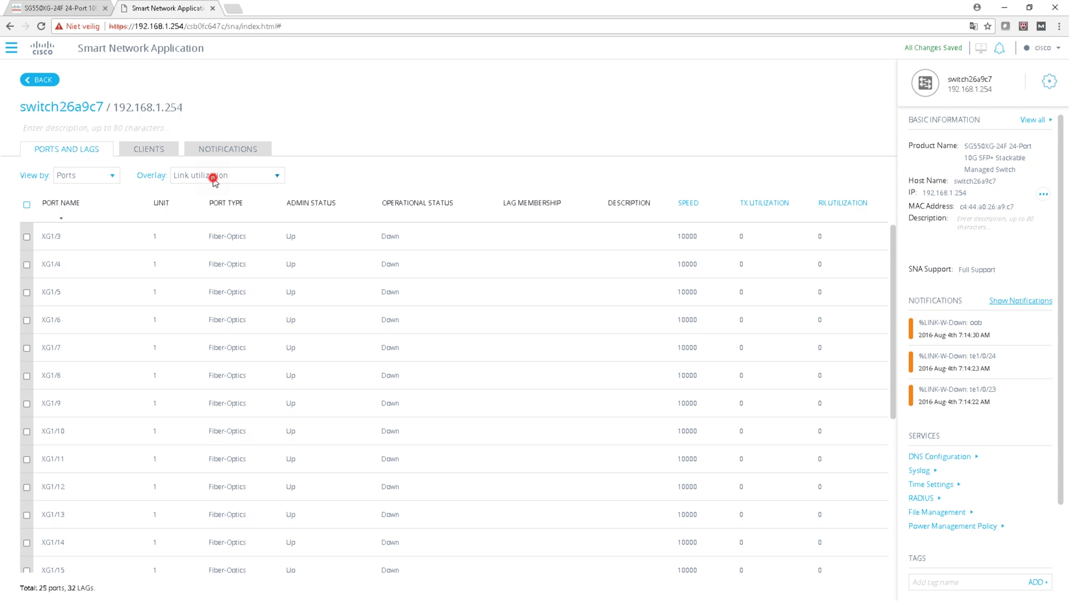
scroll(679, 412, "down", 4)
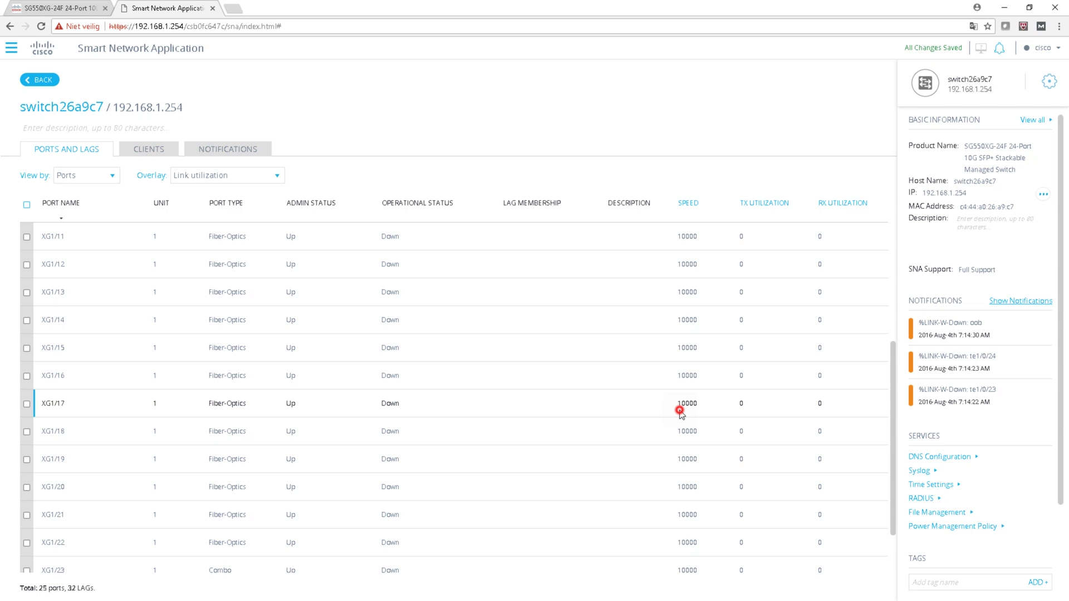
scroll(680, 412, "down", 1)
left_click_drag(210, 502, 301, 529)
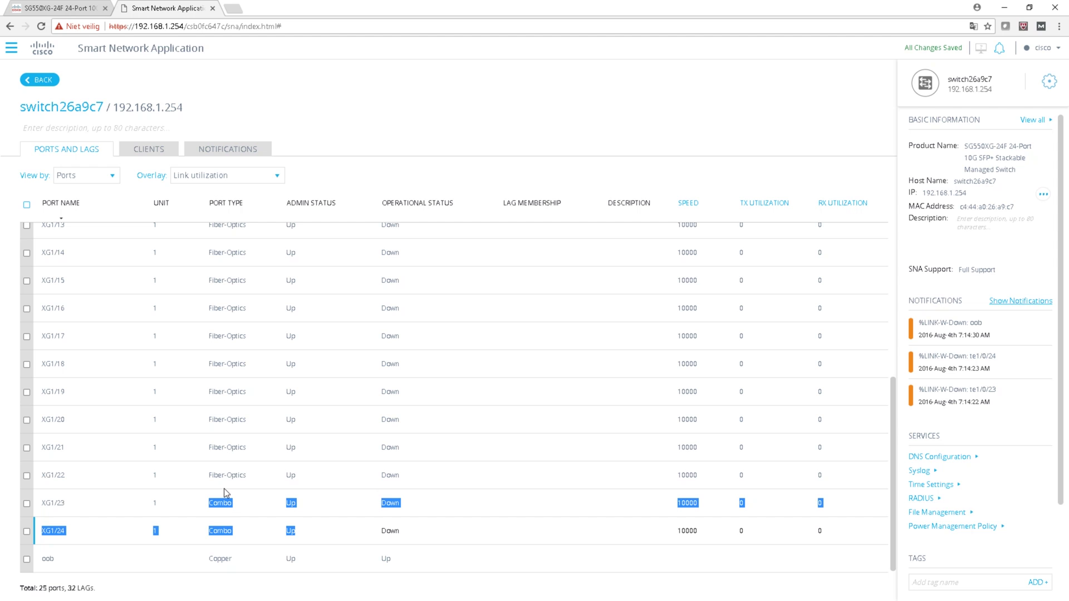
left_click(226, 561)
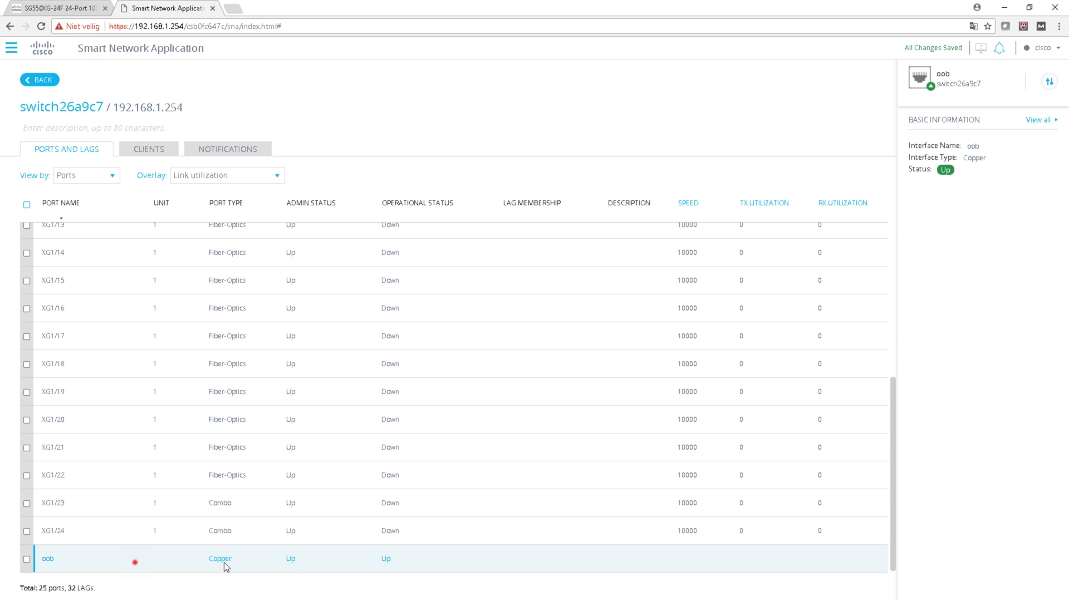
left_click_drag(225, 562, 295, 561)
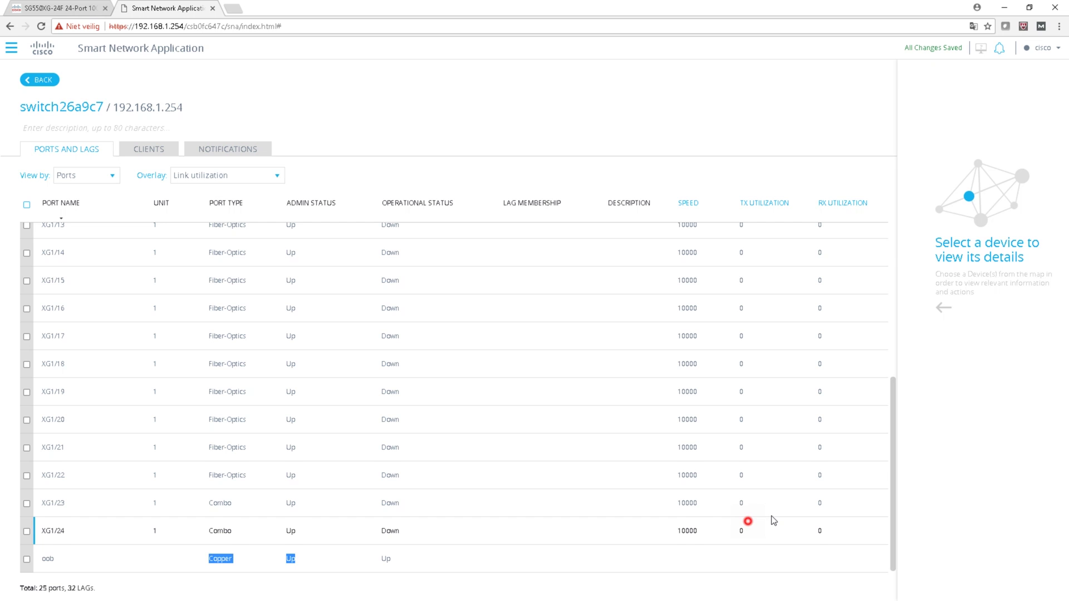
scroll(195, 211, "up", 6)
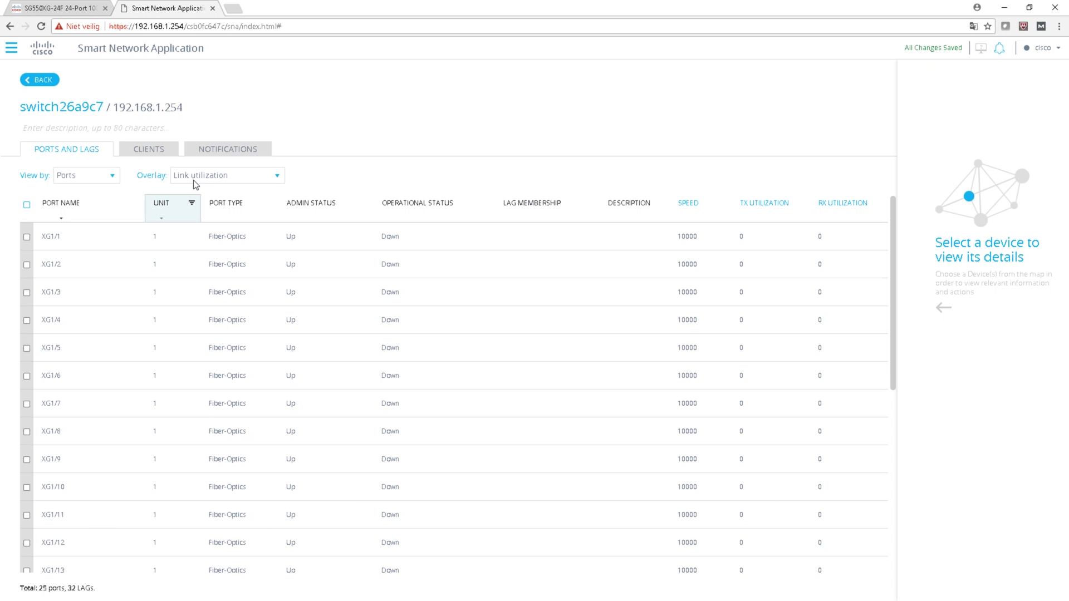
left_click(186, 155)
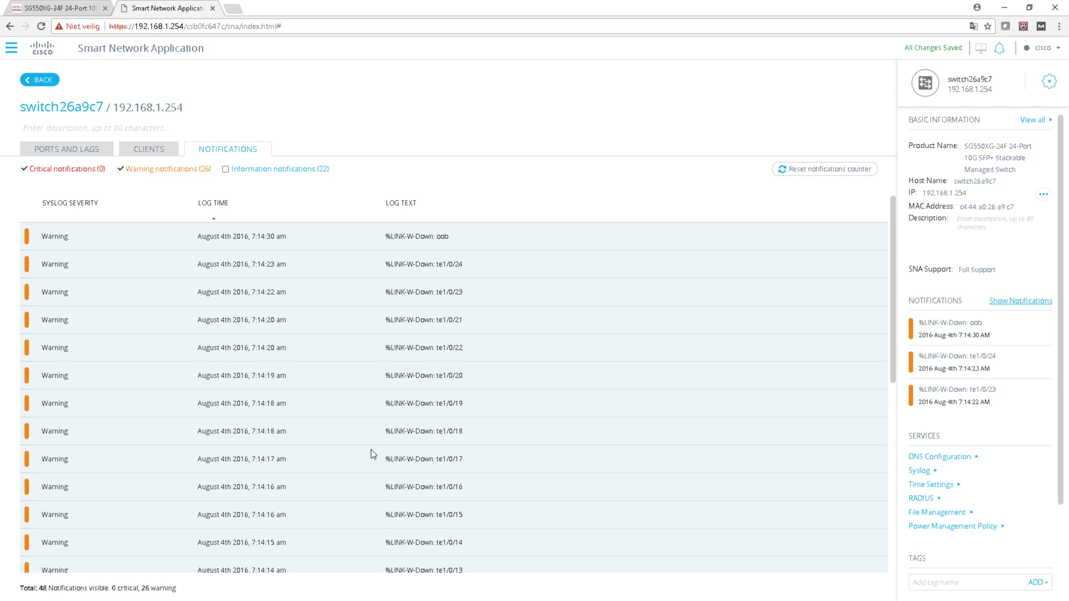
Step: Return to switch26a9c7's Ports and LAGs list, show all its IP addresses, and open device actions
scroll(370, 450, "down", 7)
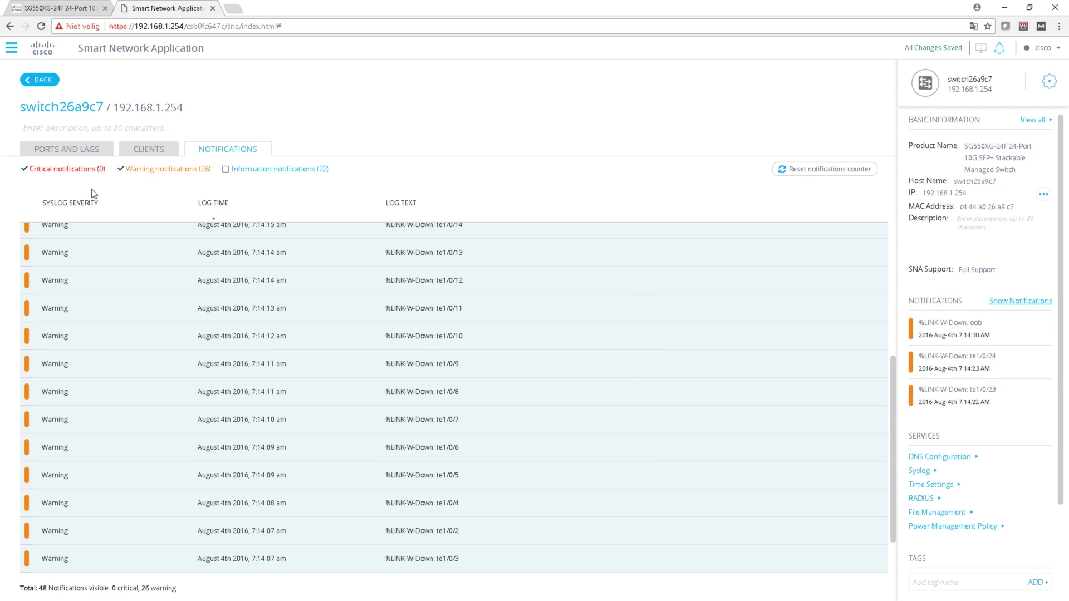
left_click(83, 158)
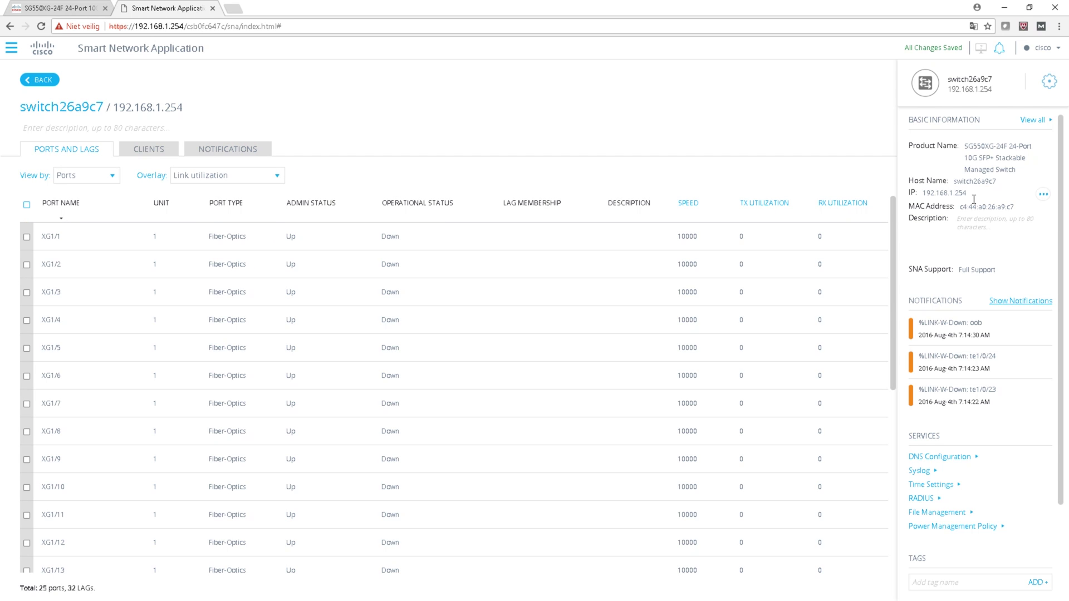
left_click(1043, 195)
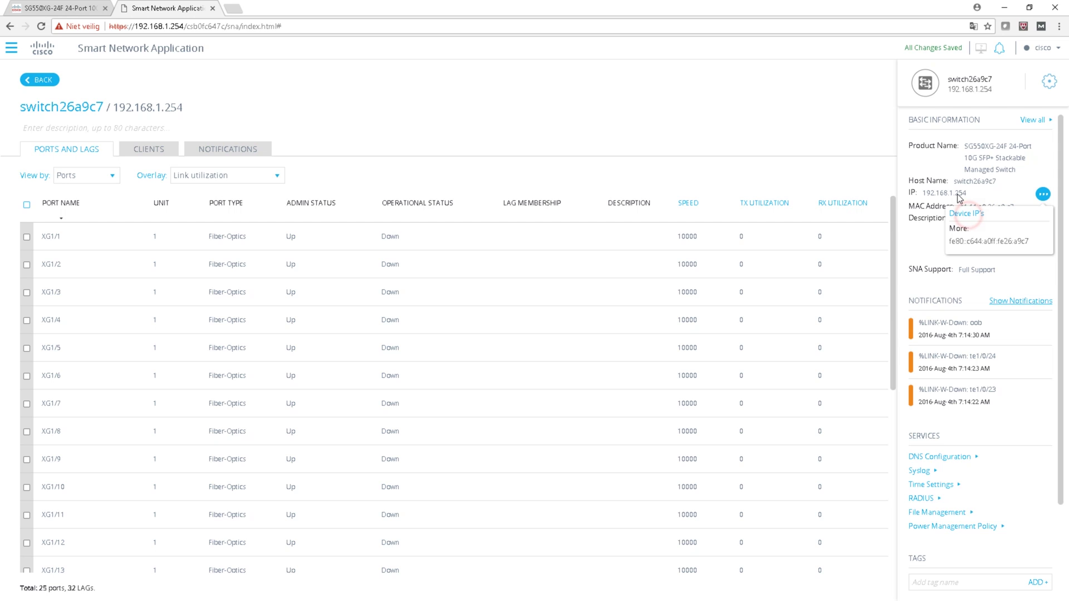
left_click_drag(968, 157, 994, 158)
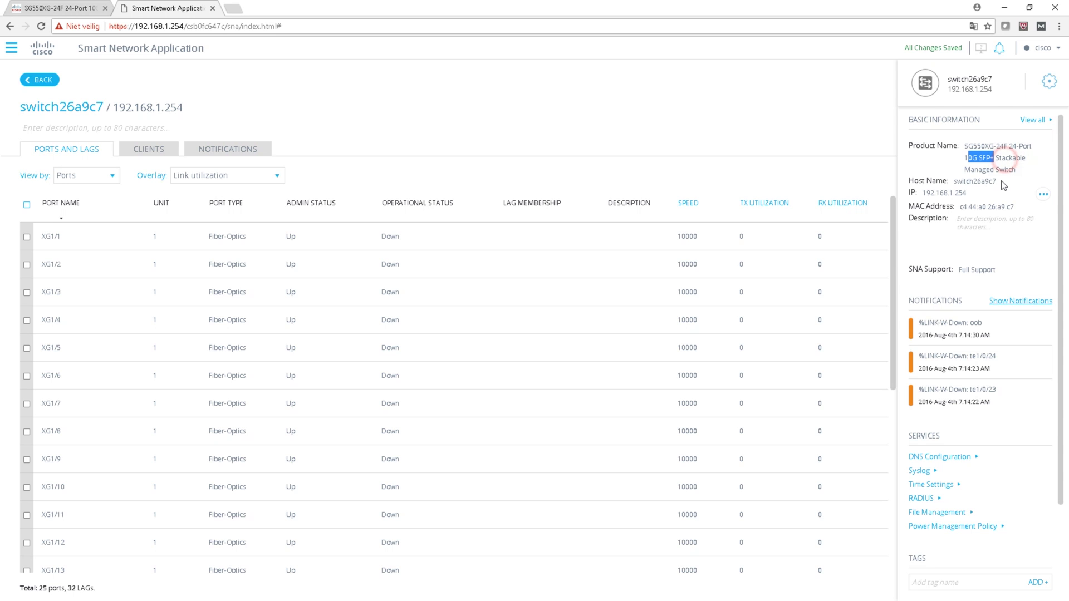
left_click(1049, 81)
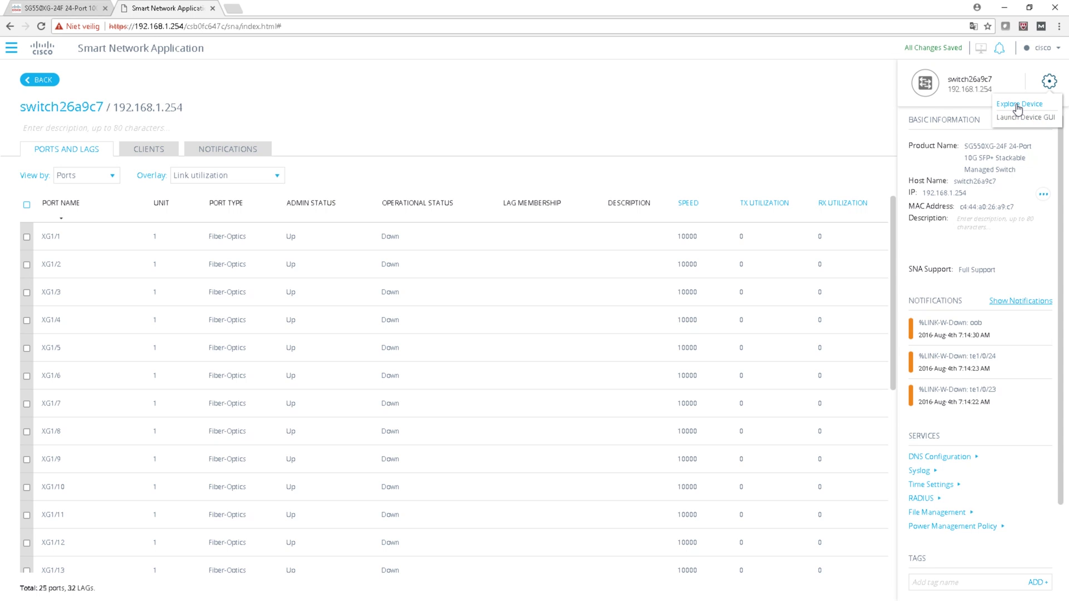
Step: Explore switch26a9c7's details, launch its device GUI tab, and return to the SNA tab
left_click(1018, 106)
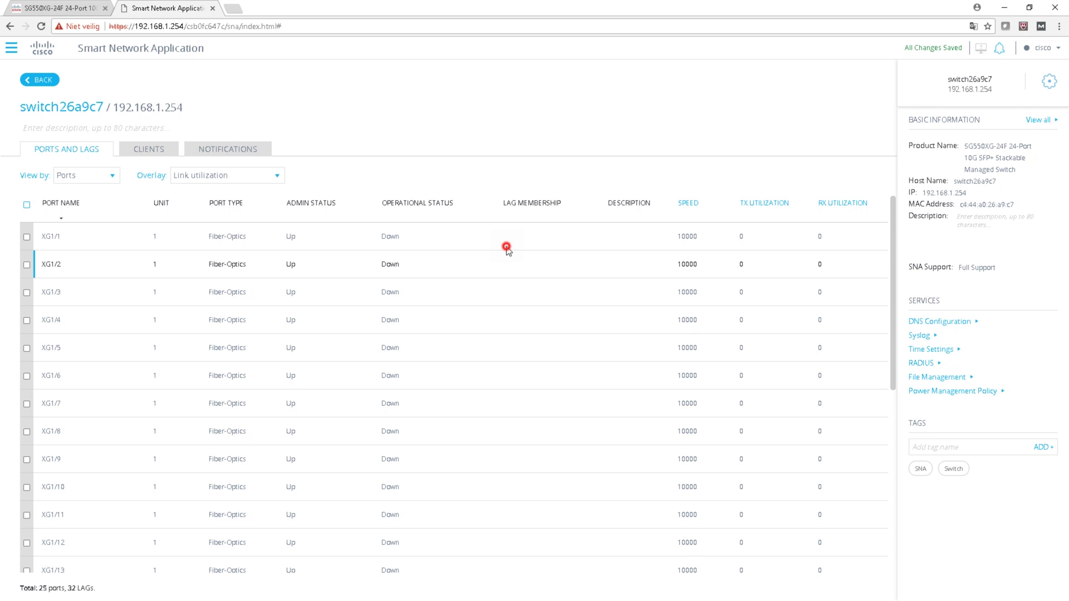
left_click(506, 248)
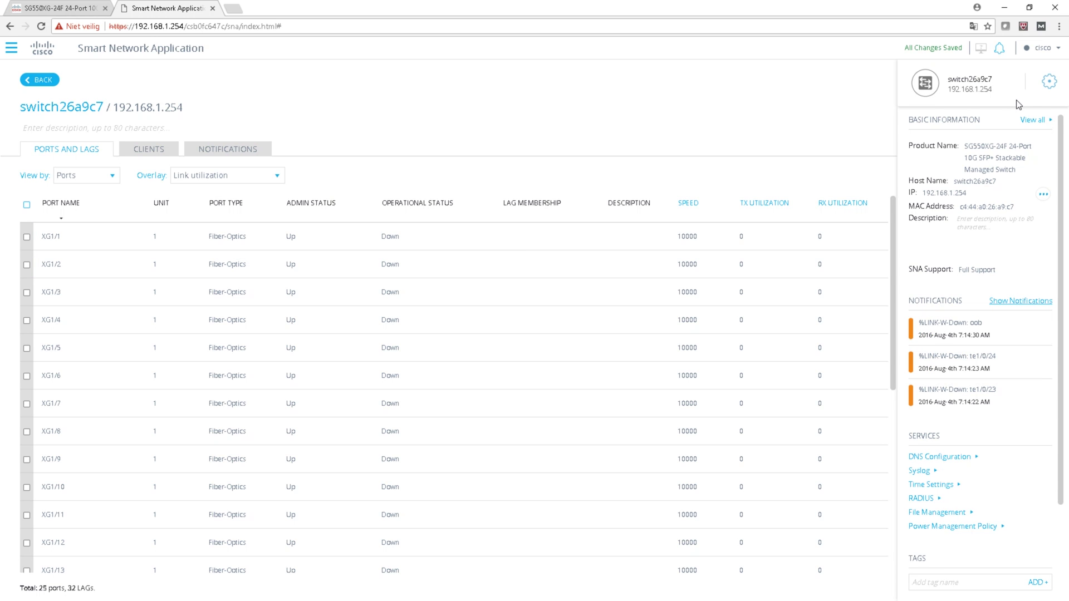
left_click(1017, 104)
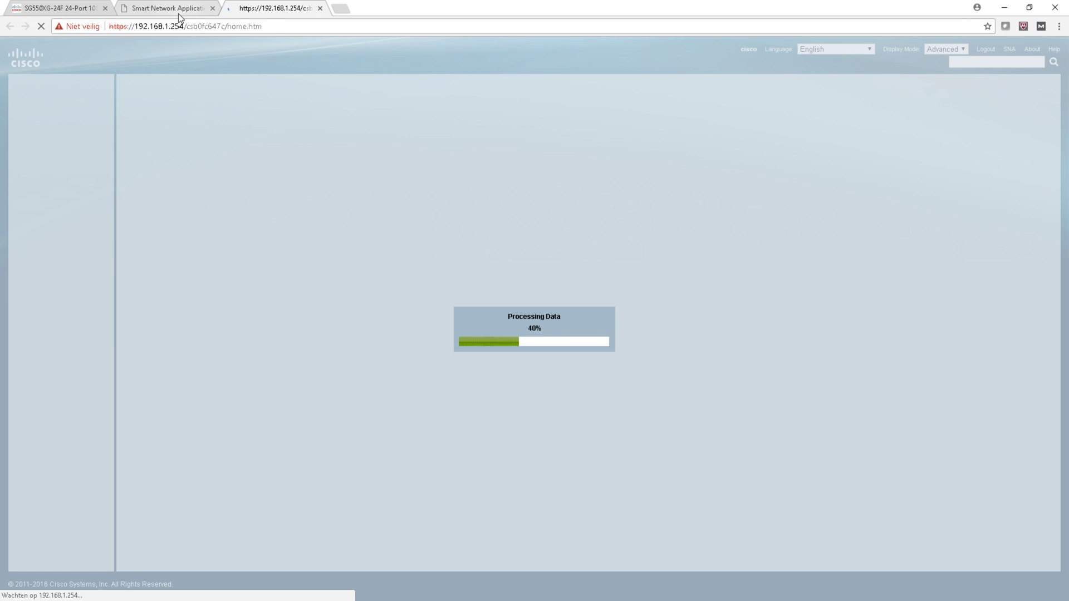
left_click(179, 14)
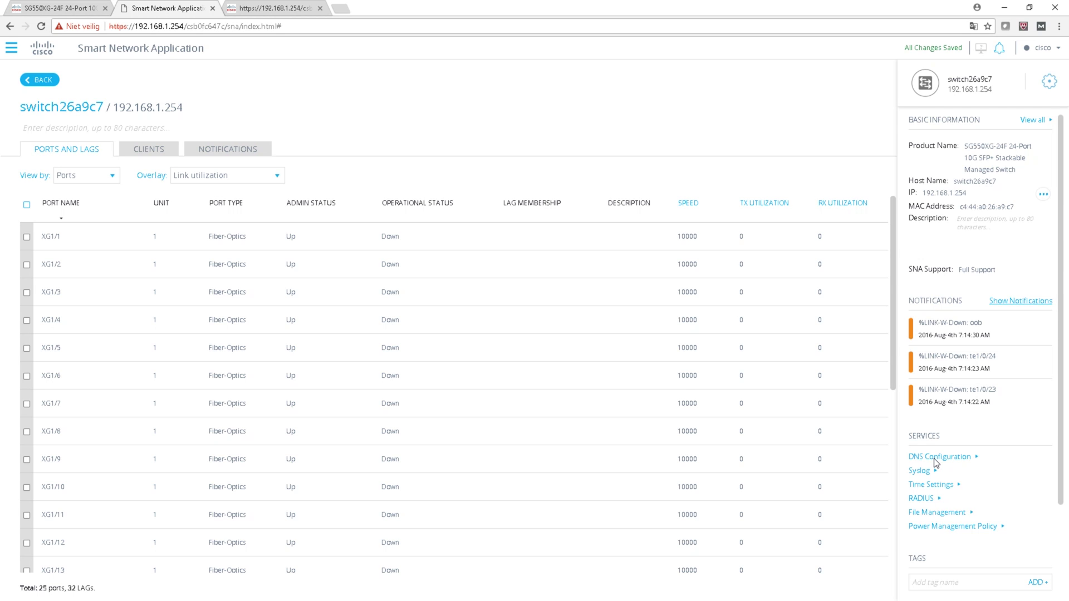
Step: Open the DNS Configuration service settings, then switch to the Syslog service settings
left_click(961, 458)
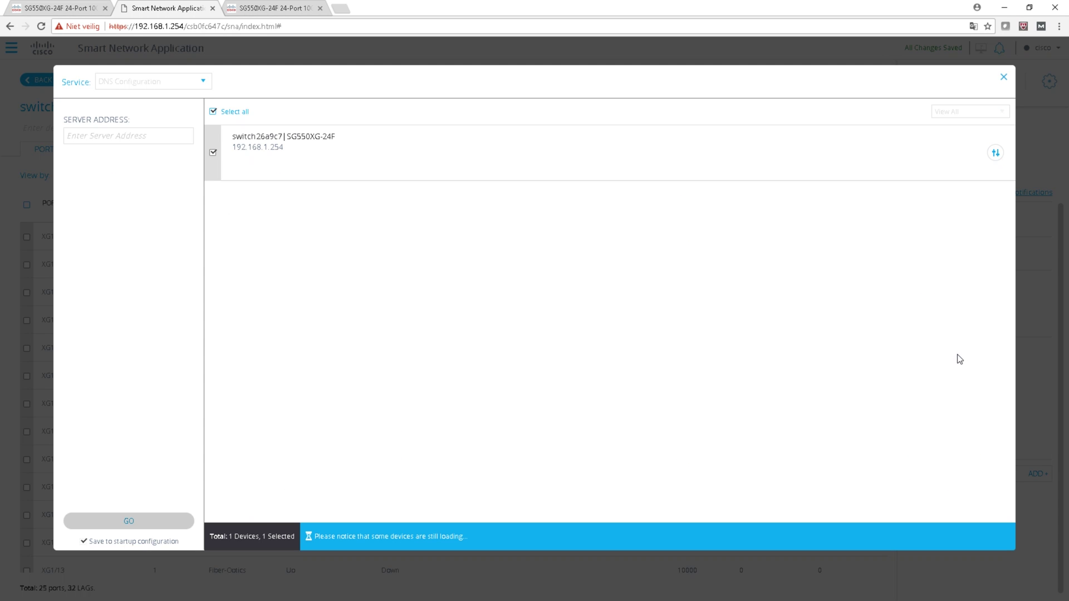
left_click(189, 88)
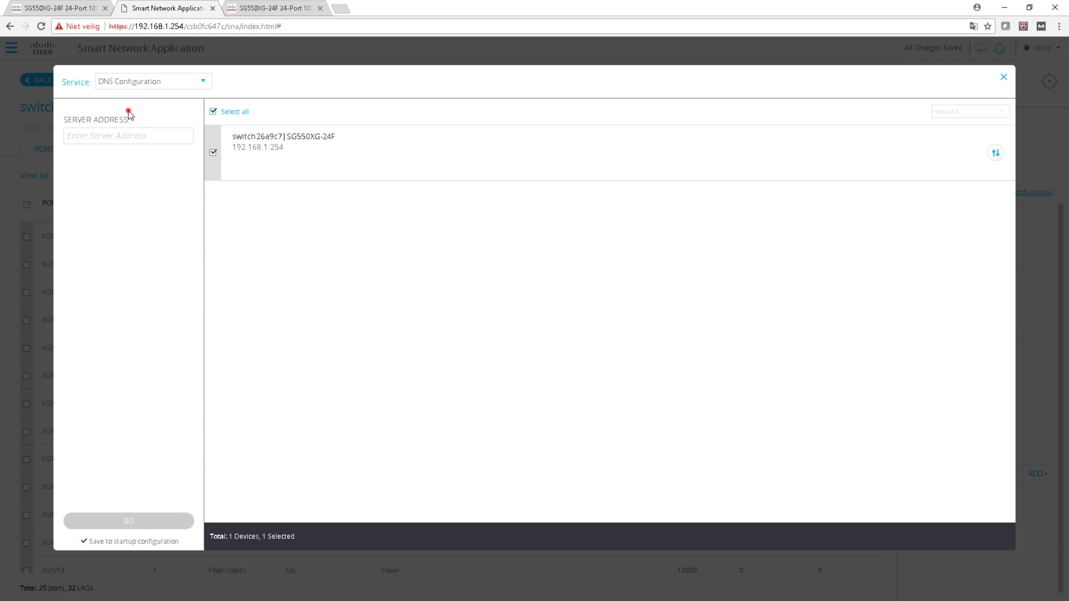
left_click(133, 82)
left_click(172, 101)
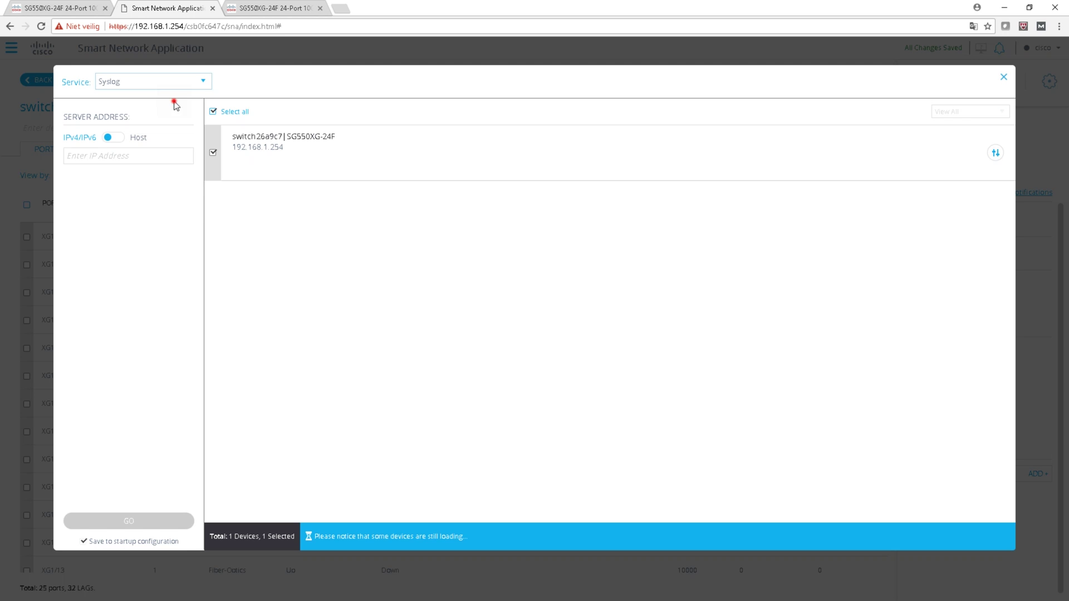
Step: Review File Management settings, confirming active firmware 2.2.5.68, then close the service settings
left_click(173, 138)
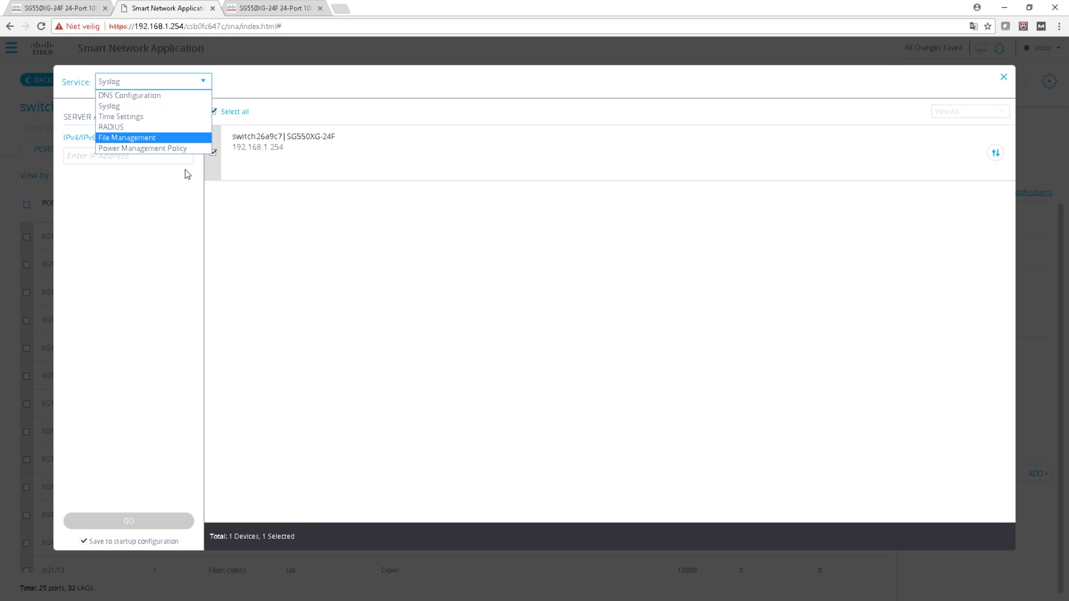
key("Return")
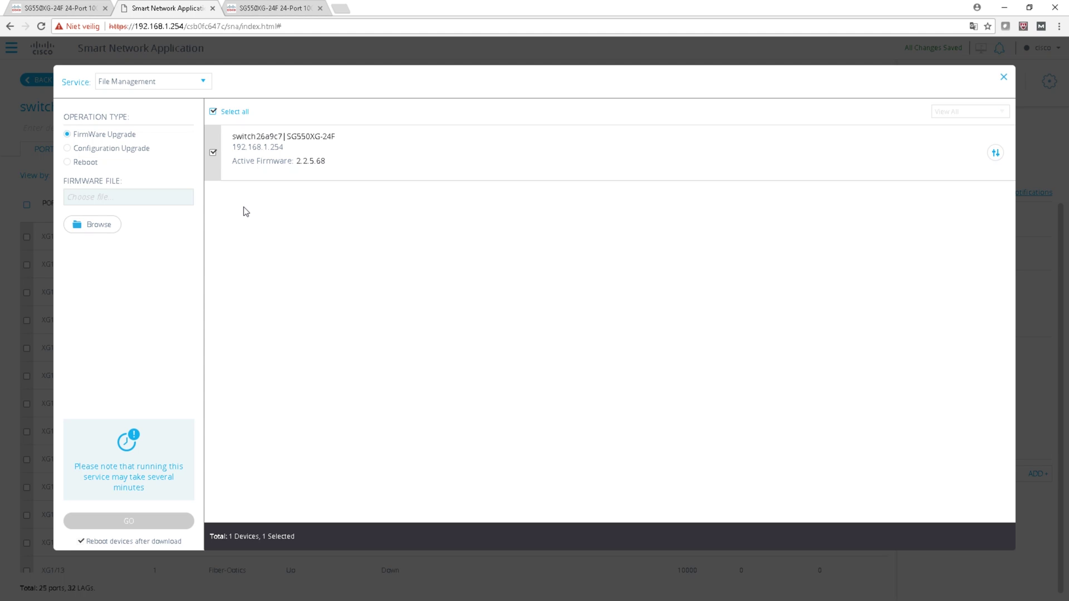
double_click(298, 161)
left_click(279, 177)
left_click(1003, 77)
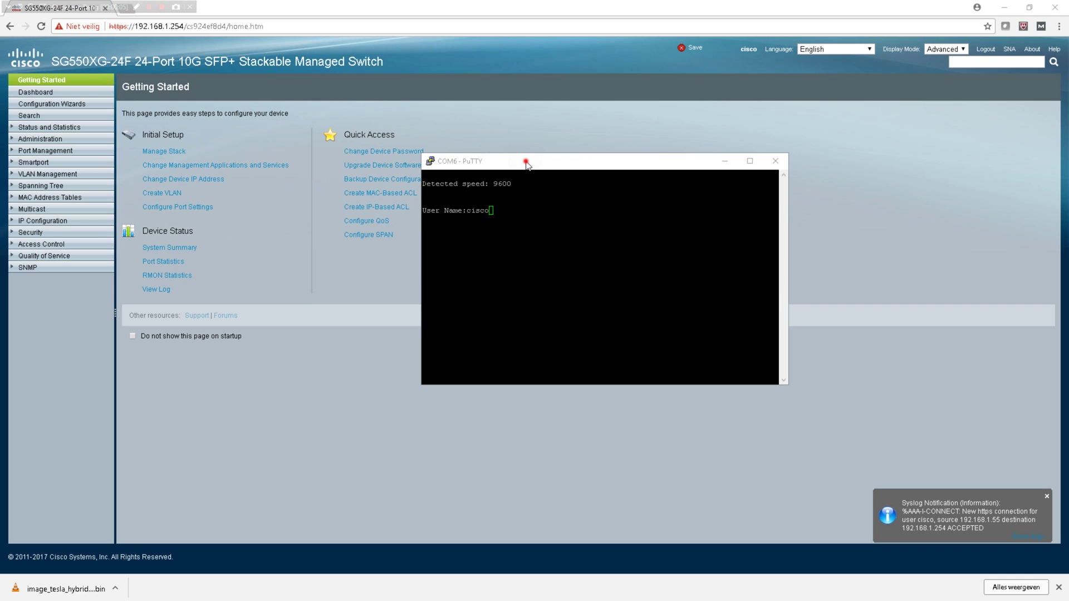
Step: Log in to the switch console in the COM6 PuTTY window with the username and password
left_click_drag(503, 167, 422, 152)
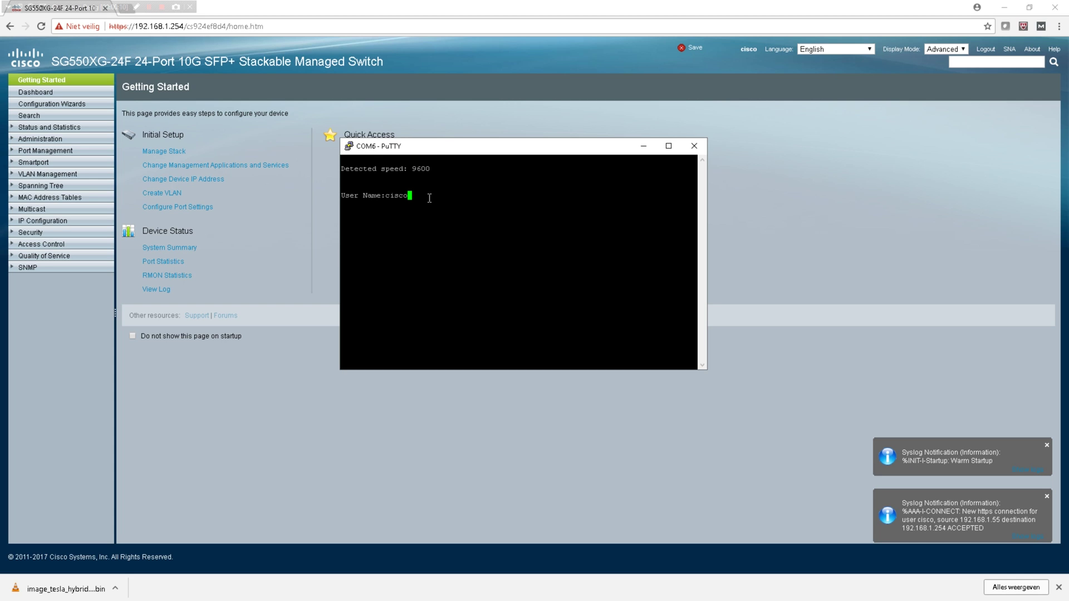
key("Return")
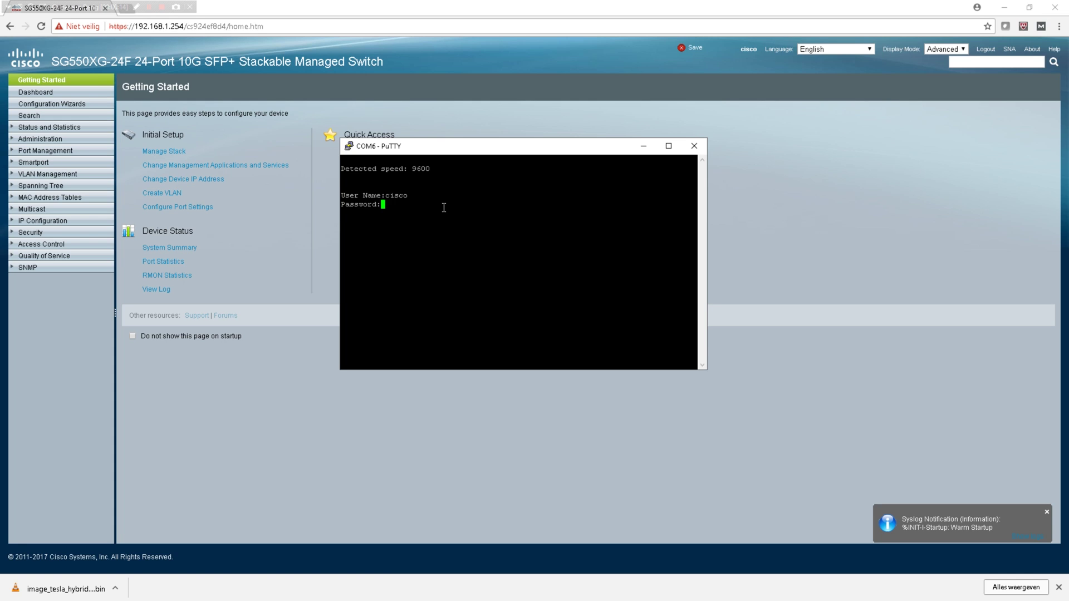
type("********")
key("Return")
Step: Print the full running configuration with 'show run', then enter global configuration mode with 'conf t'
type("showr")
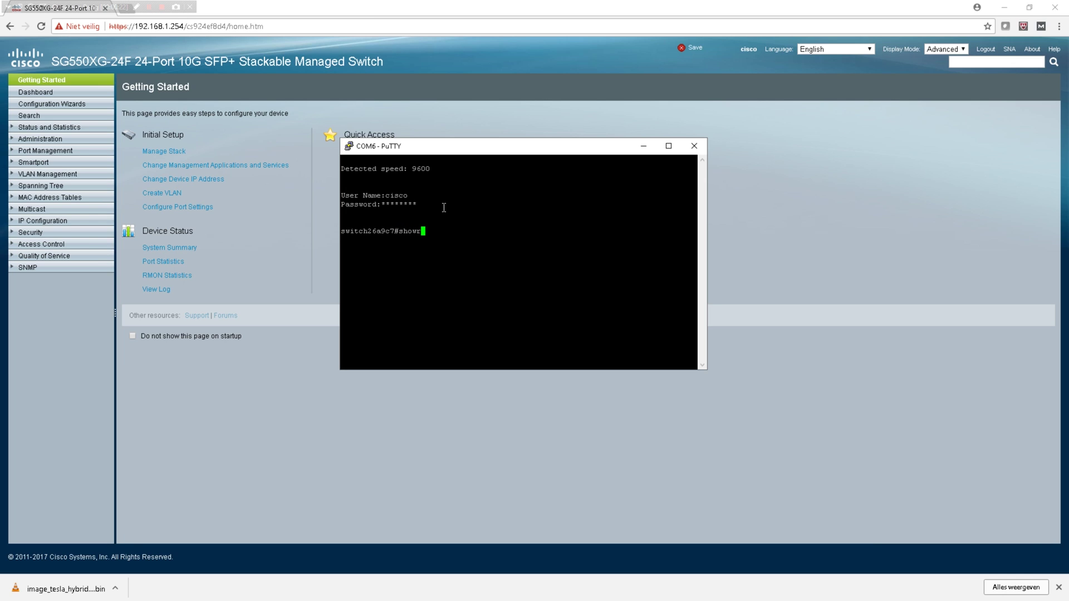
type("un")
key("Home")
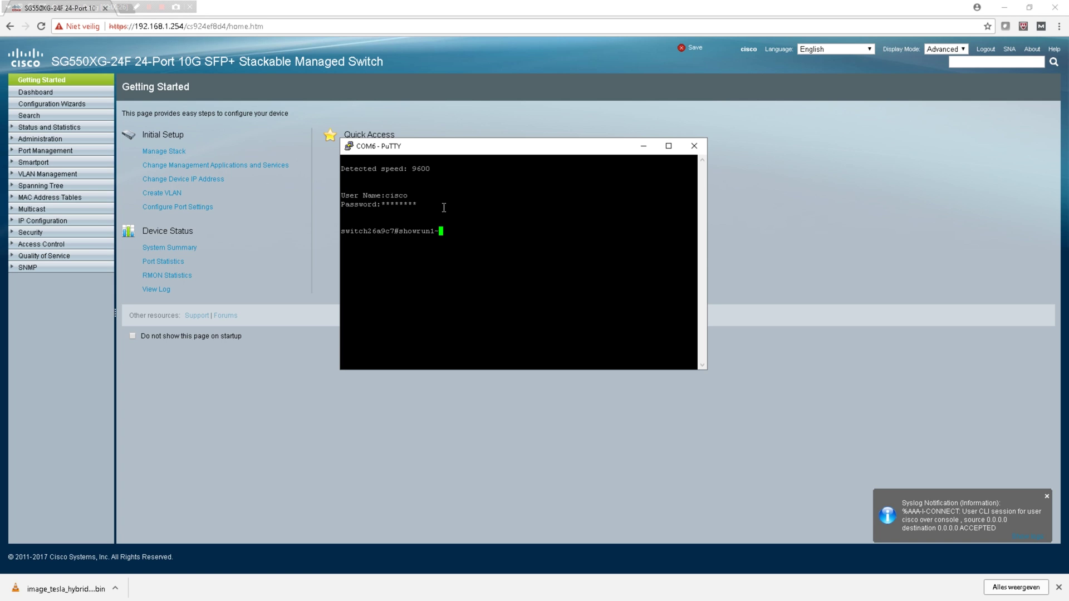
key("Home")
key("End")
key("Delete")
key("Return")
type("show run")
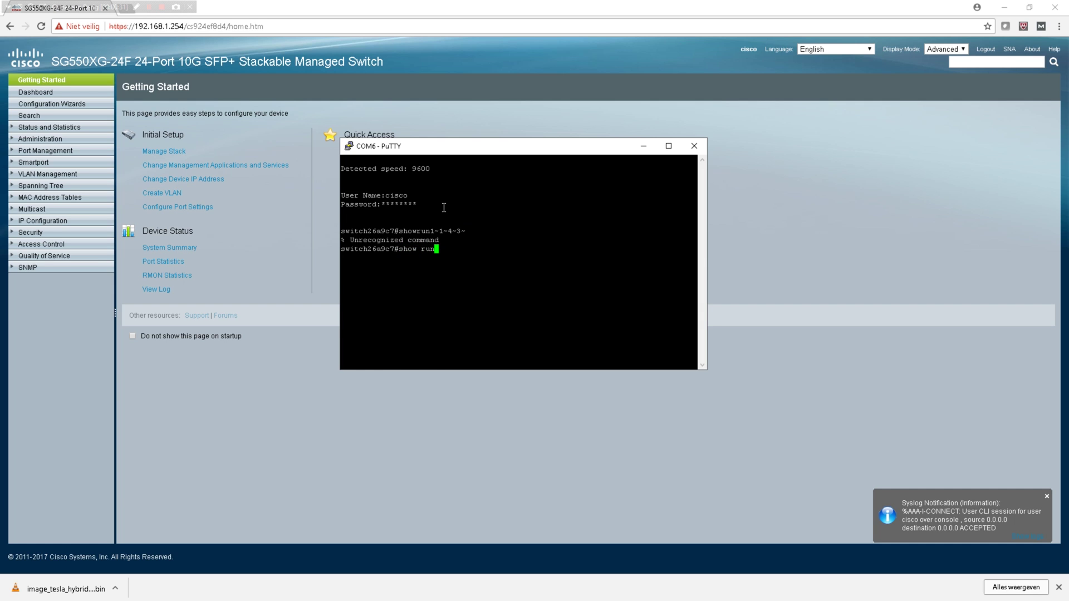
key("Return")
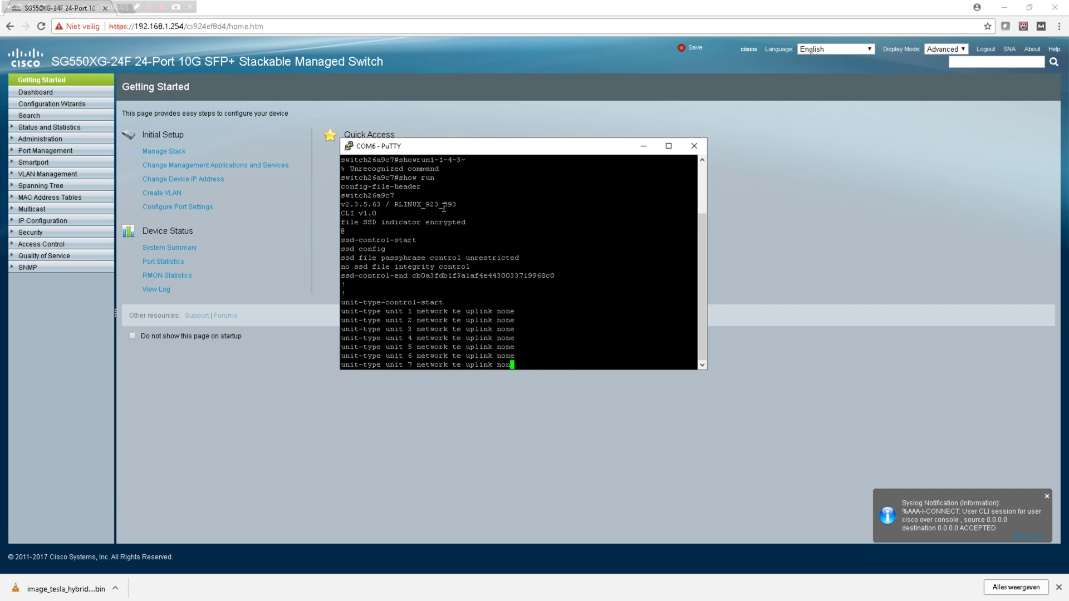
key("space")
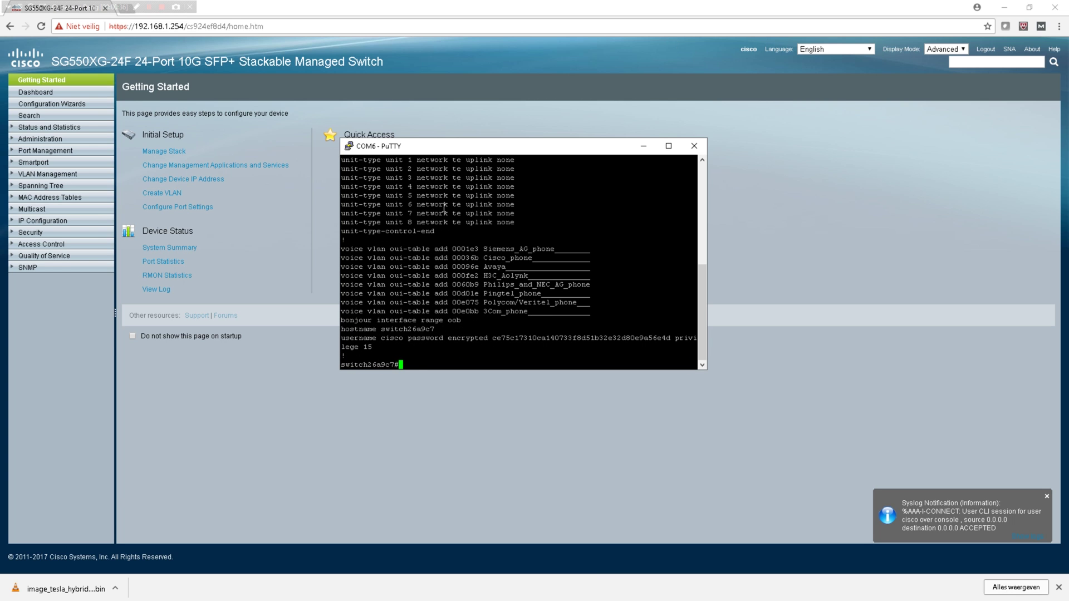
type("conf t")
key("Return")
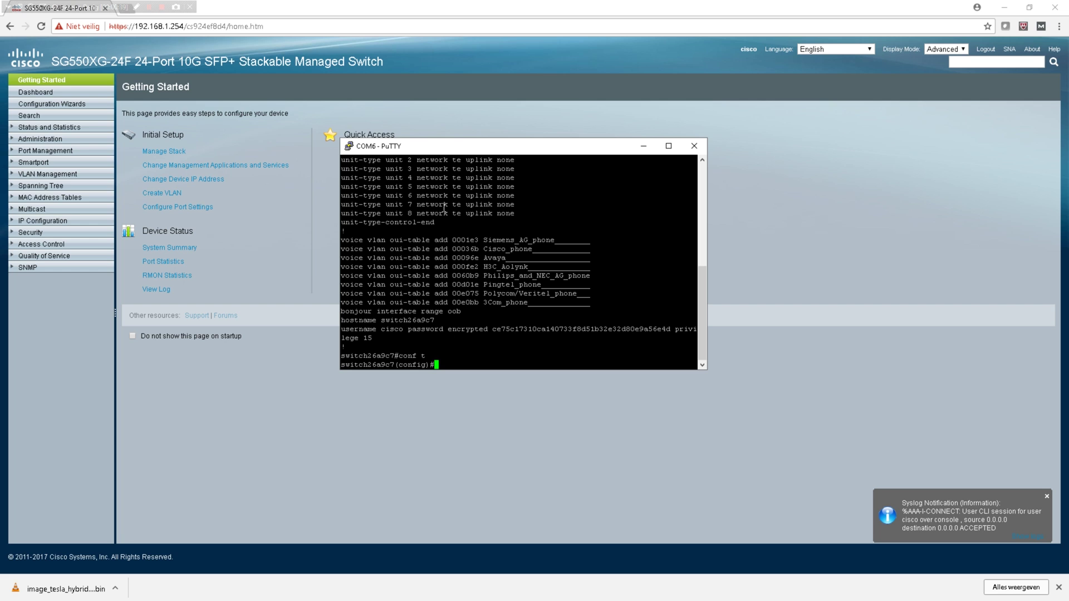
Step: List the CLI help and all config-mode commands with 'help' and '?'
type("help")
key("Return")
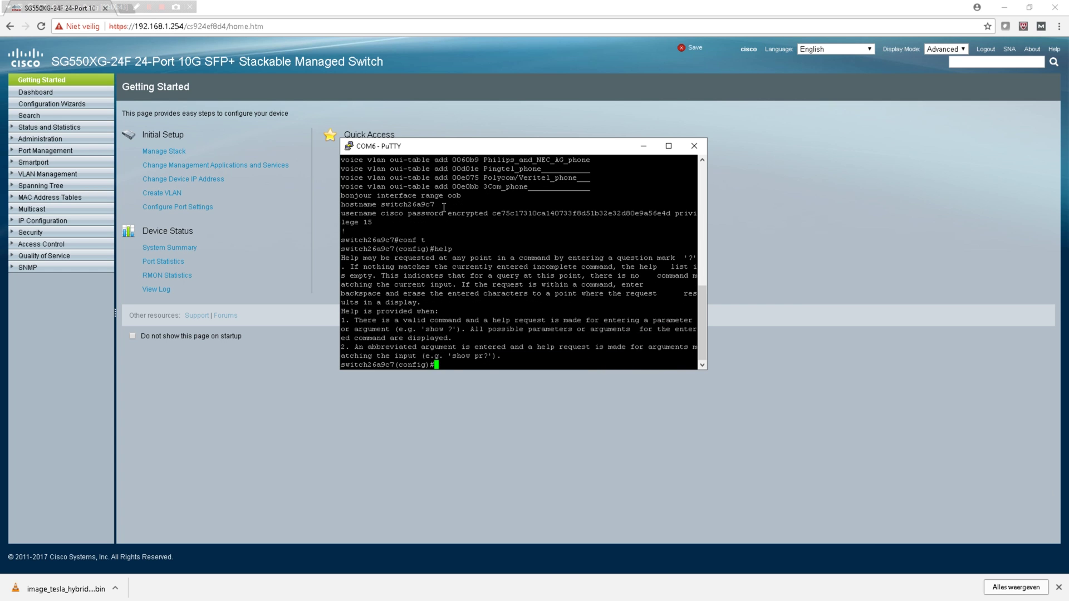
type("?")
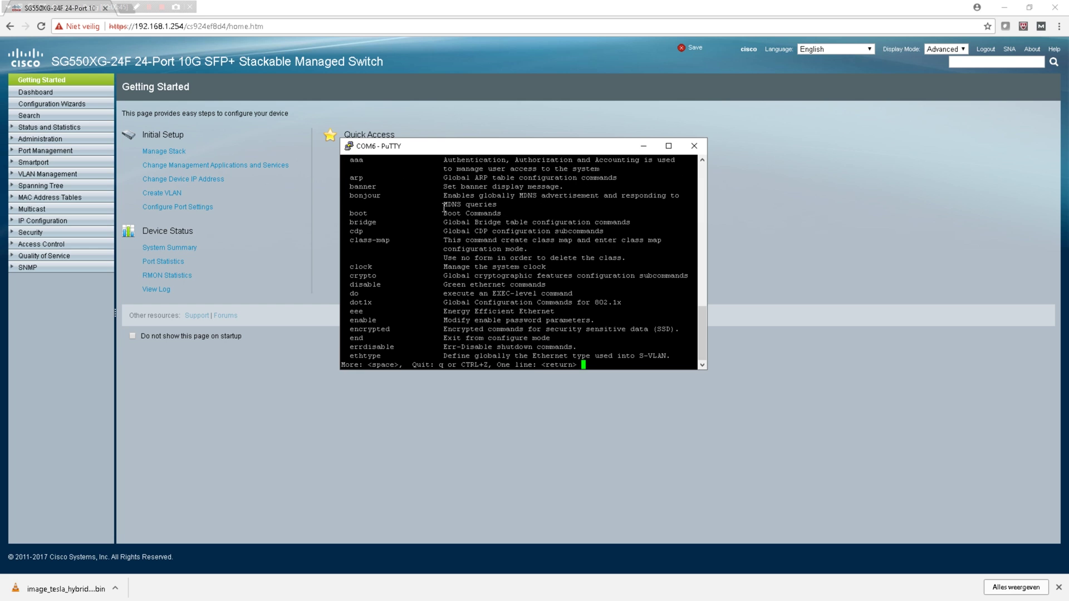
key("space")
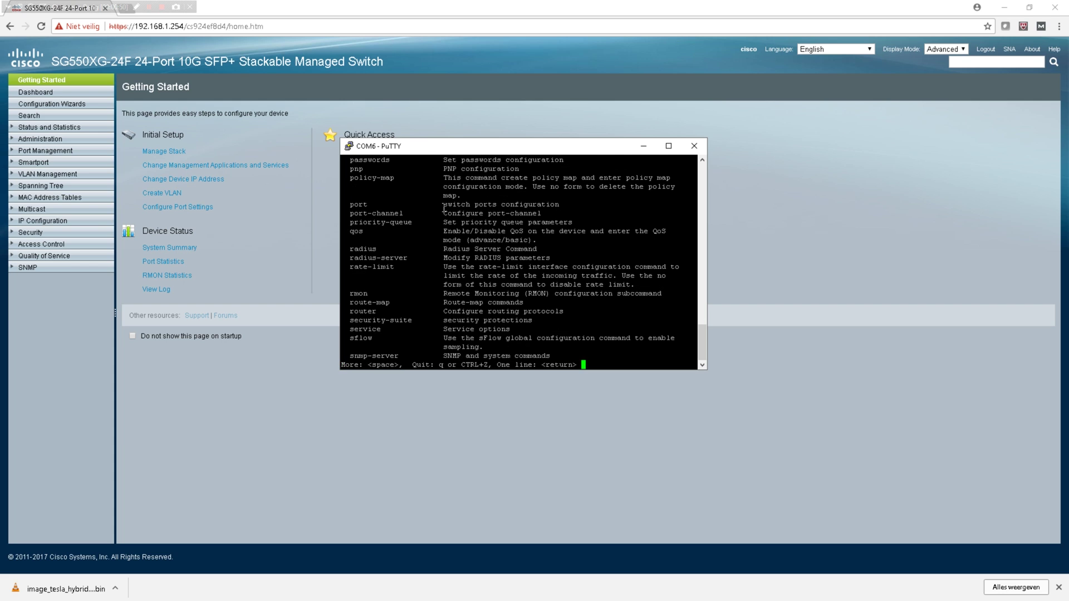
key("space")
Step: Check 'interface ?' and 'interface XG ?', try 'interface XG 01' (rejected), then return to Smart Network Application
type("interface")
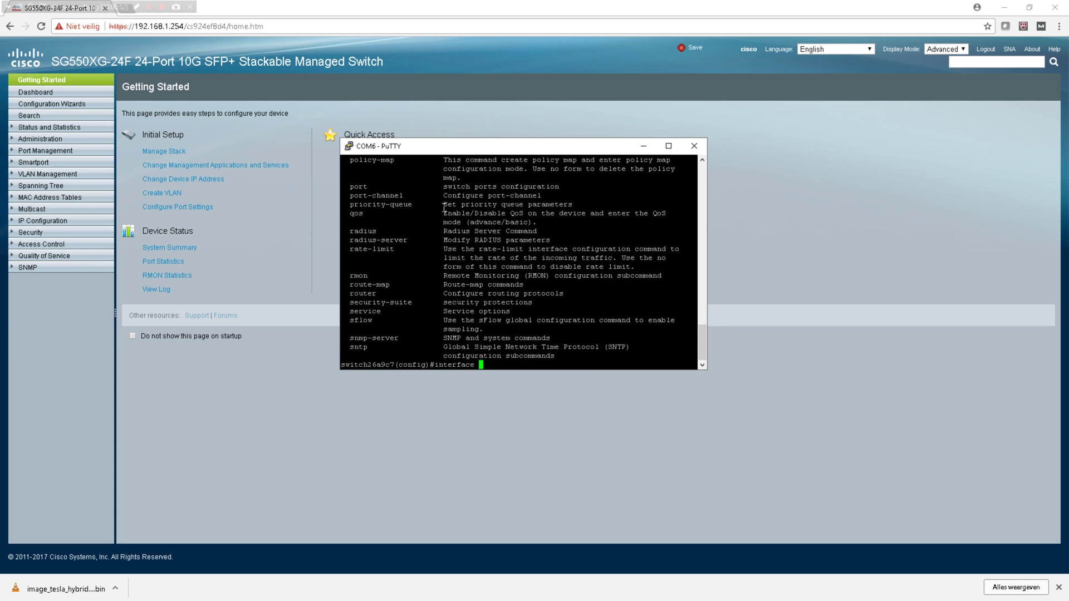
type(" ?")
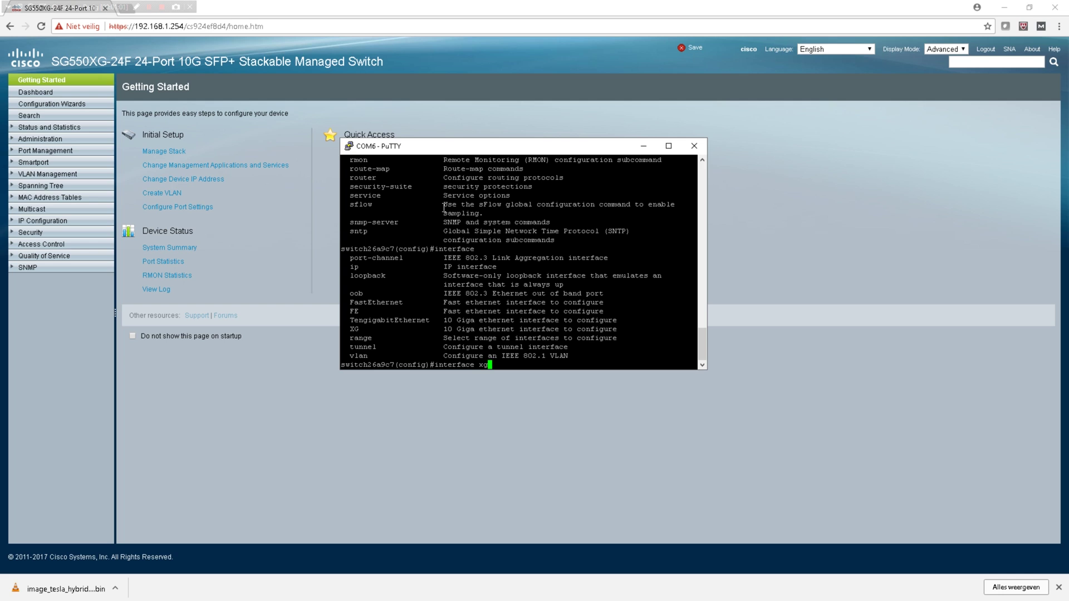
key("BackSpace")
key("BackSpace")
key("BackSpace")
key("BackSpace")
key("BackSpace")
type("face XG ?")
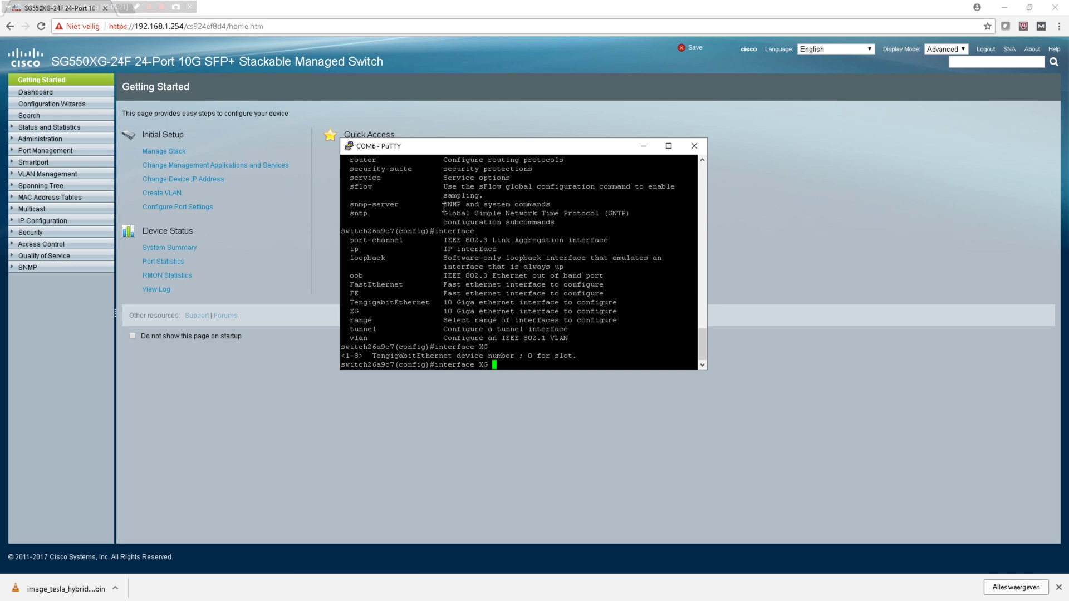
key("question")
type("0")
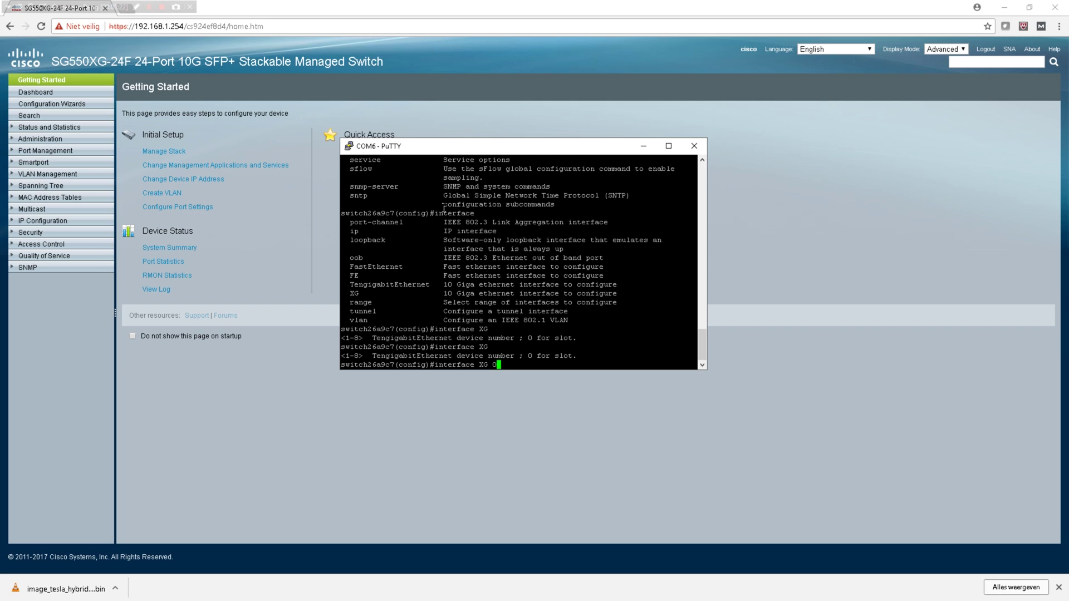
type("1")
key("Tab")
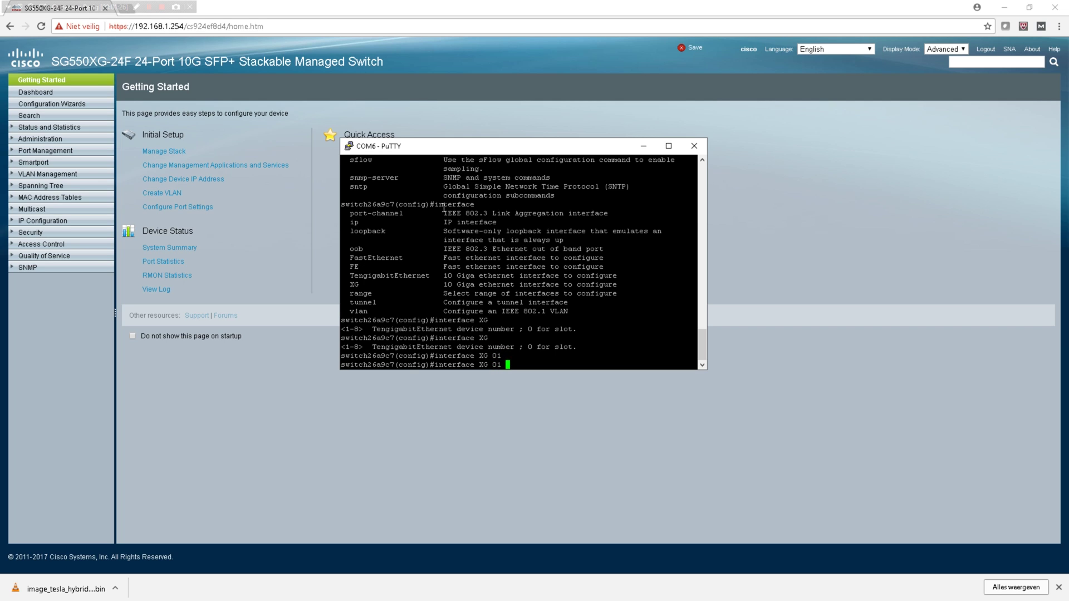
key("Tab")
key("Return")
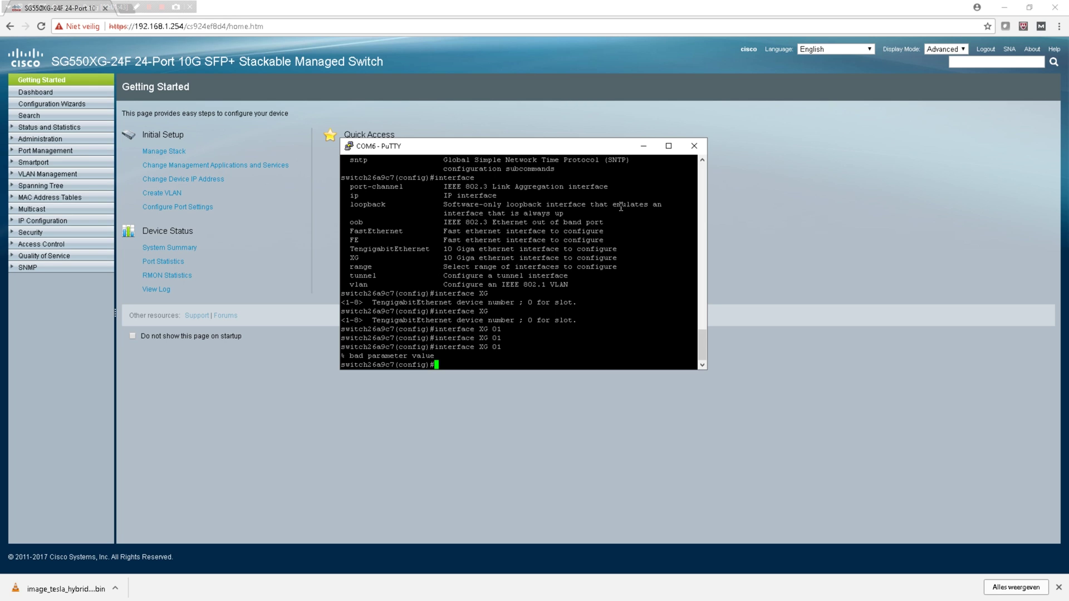
left_click(748, 117)
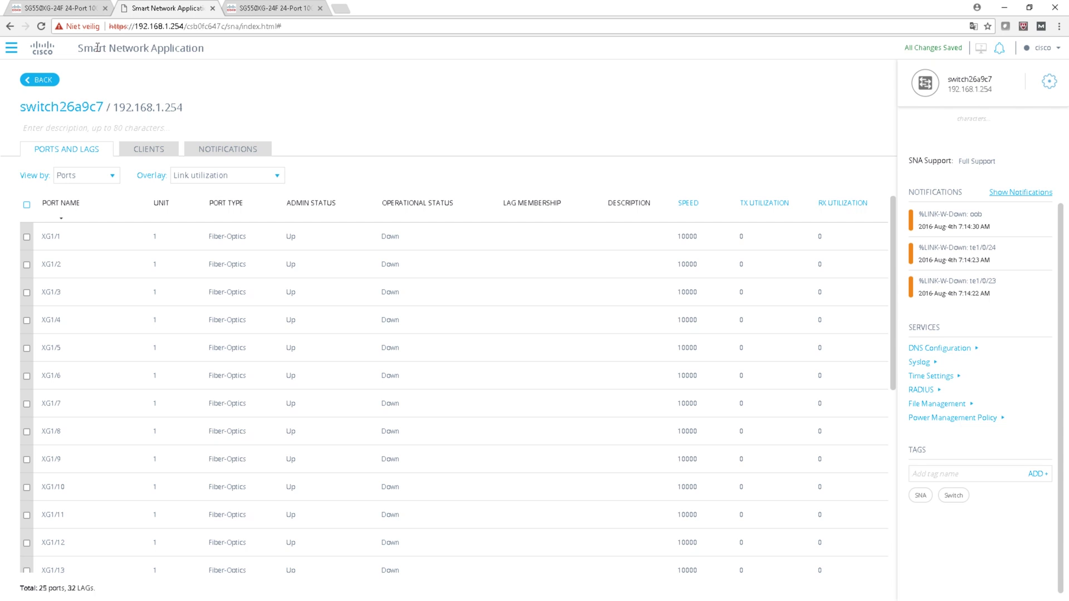
Step: Show the web UI's QoS Properties page listing ports XG1 to XG24 at default CoS 0
left_click_drag(97, 47, 157, 48)
left_click(81, 11)
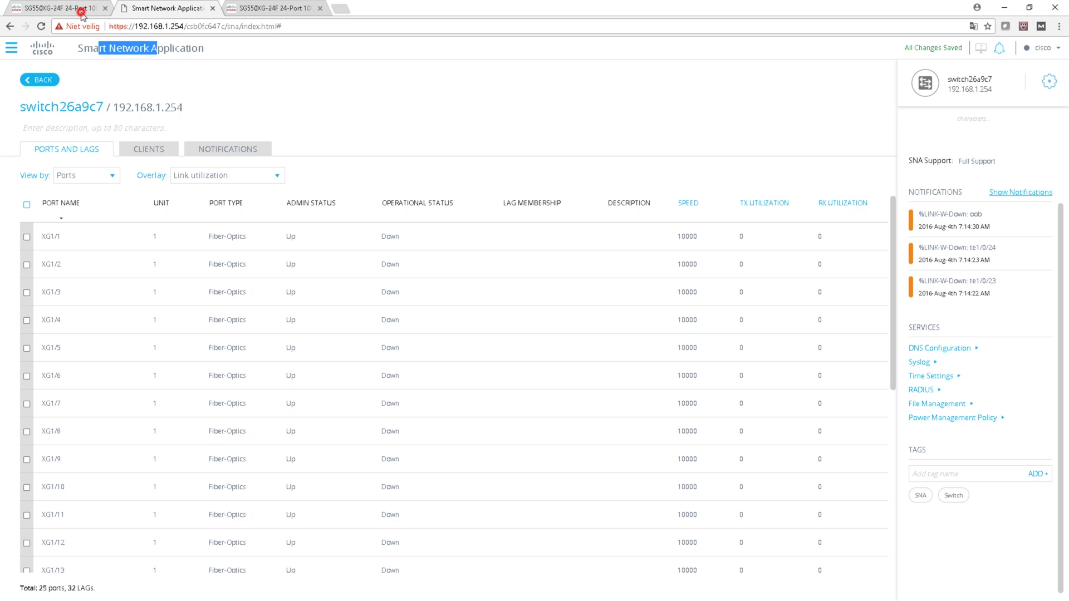
left_click(776, 71)
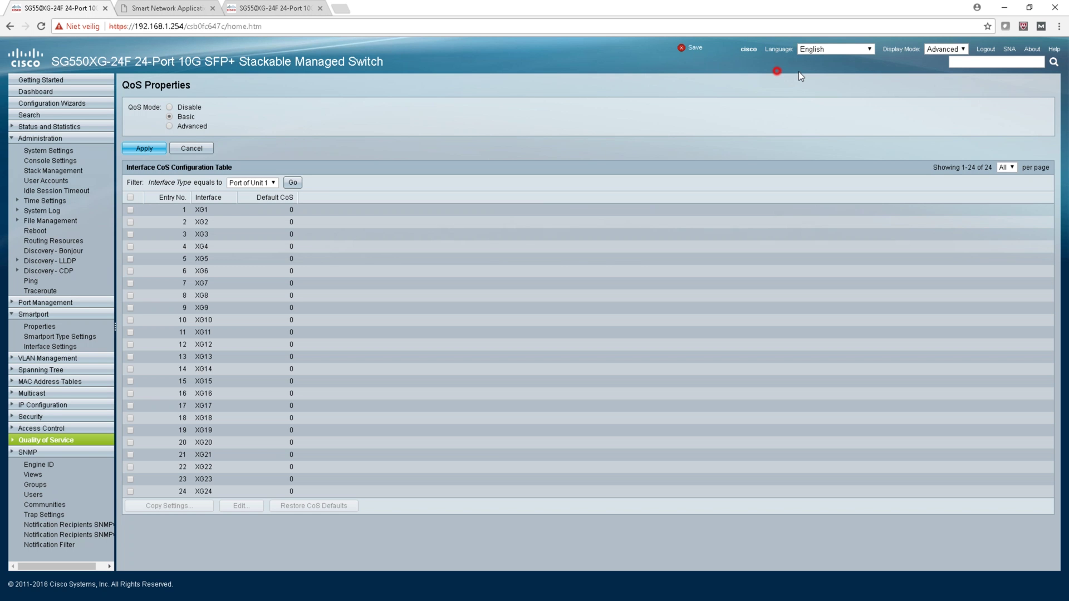